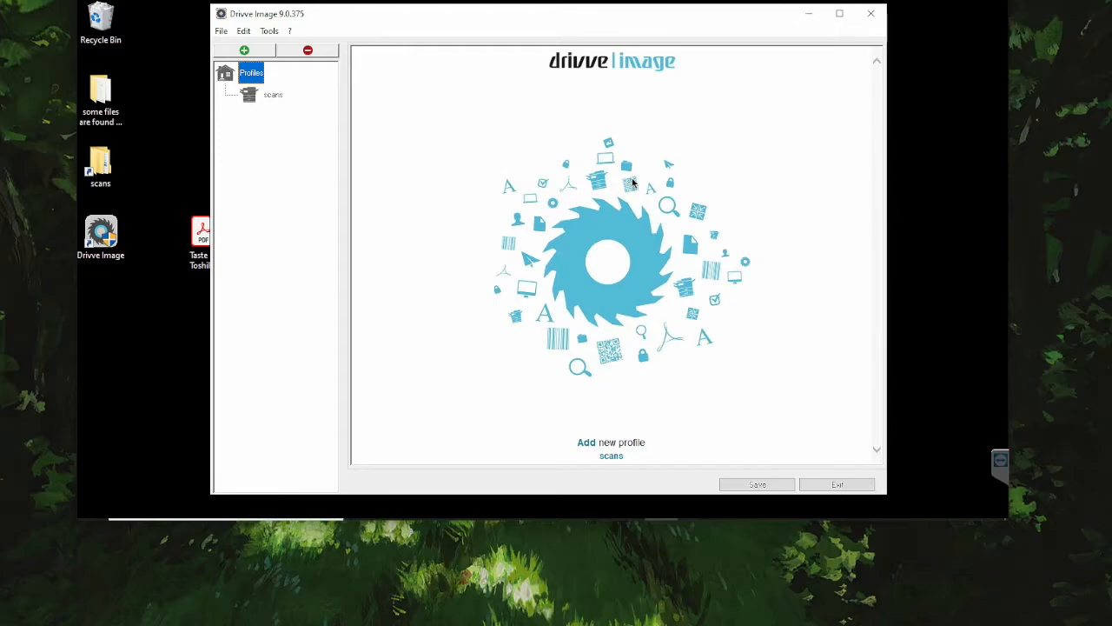
Create a new scanner profile named Dropbox for the Embedded Device type
mouse_move(547, 26)
mouse_down()
mouse_move(515, 25)
mouse_move(552, 29)
mouse_up()
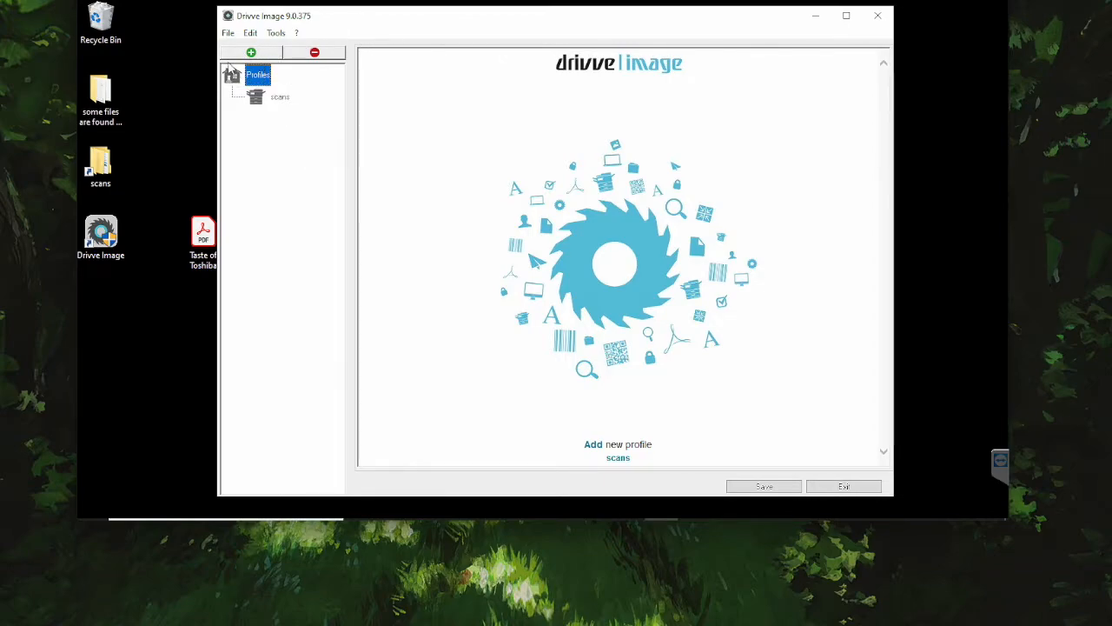
click(251, 52)
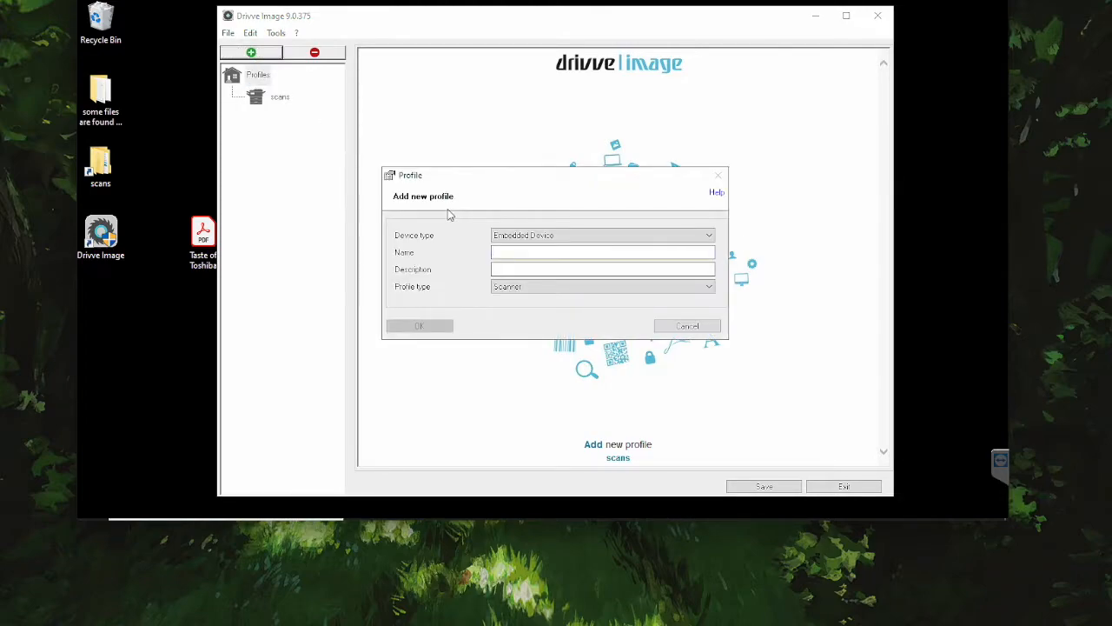
text(Dropbox)
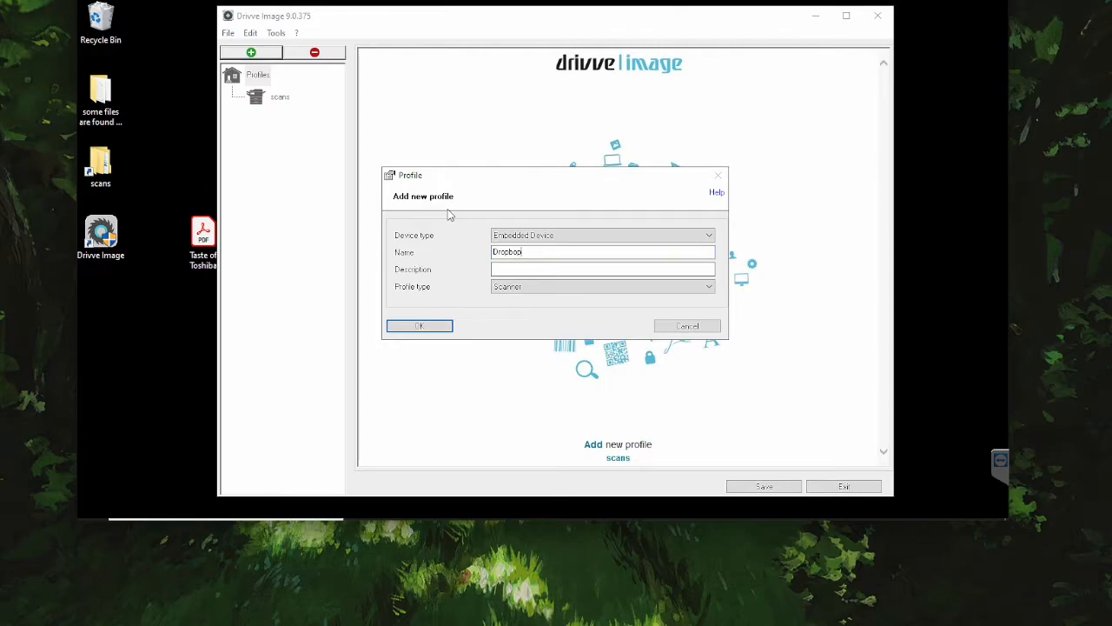
click(418, 326)
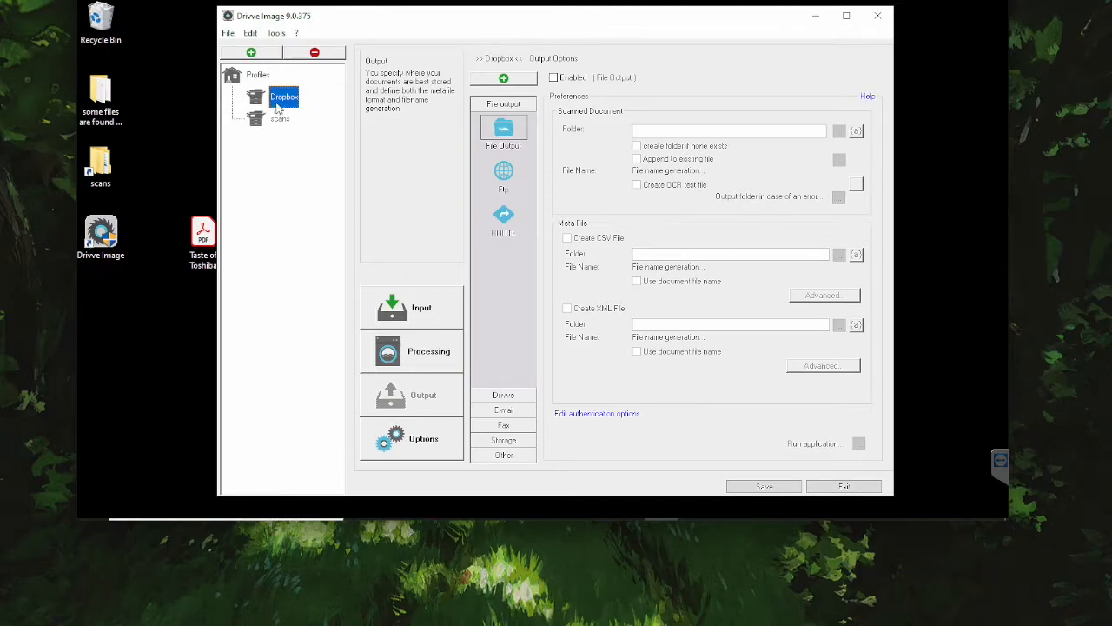
Start a new text index field for the Dropbox profile's input and name it File Name
click(437, 314)
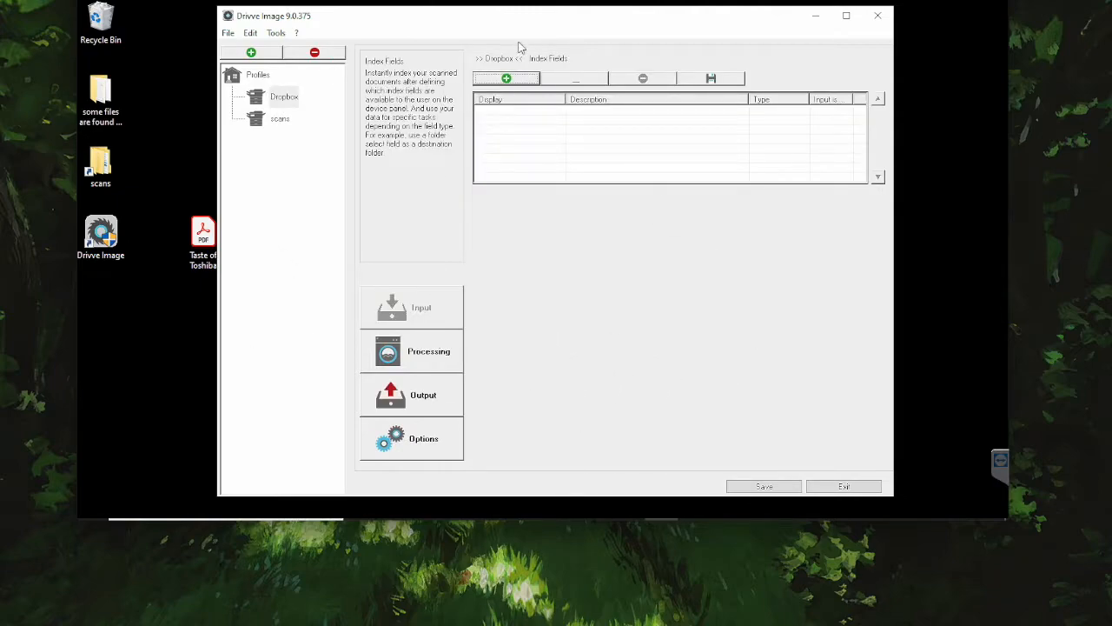
click(516, 82)
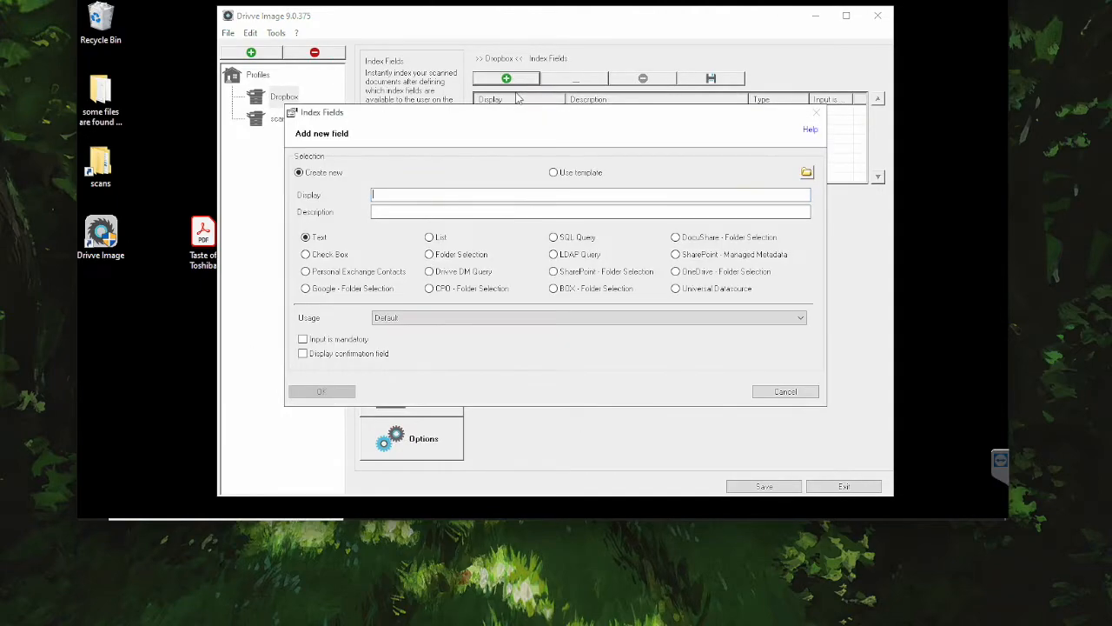
text(File Name)
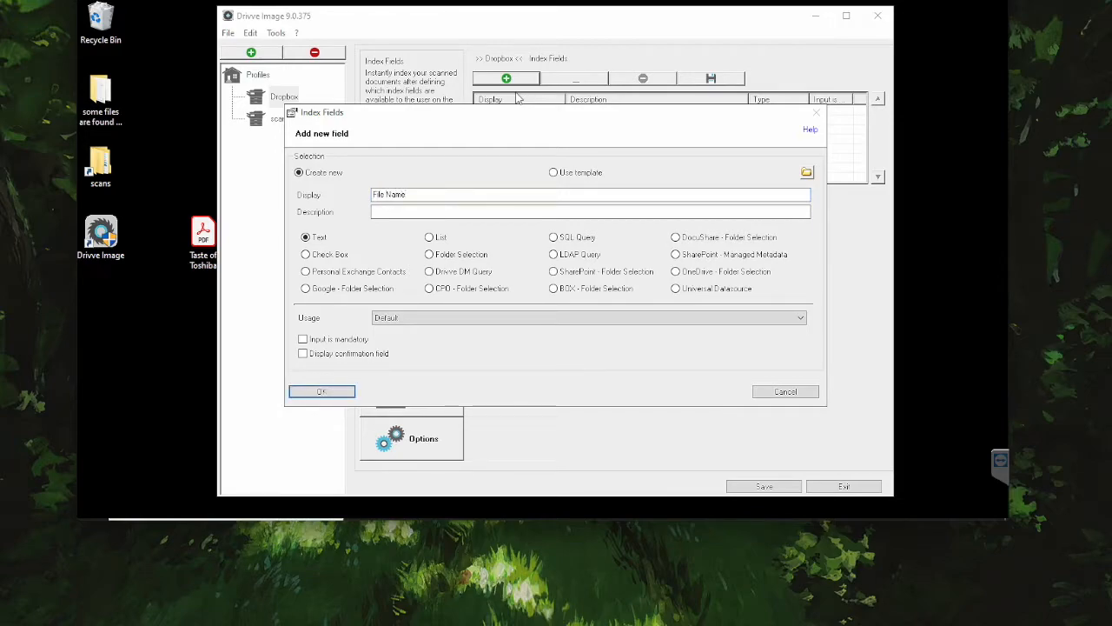
text(asdkjfhsdkjfhsdkjfhsdfas)
key(BackSpace)
key(BackSpace)
key(BackSpace)
key(BackSpace)
key(BackSpace)
key(BackSpace)
key(BackSpace)
key(BackSpace)
key(BackSpace)
key(BackSpace)
key(BackSpace)
key(BackSpace)
key(BackSpace)
key(BackSpace)
key(BackSpace)
key(BackSpace)
key(BackSpace)
key(BackSpace)
key(BackSpace)
key(BackSpace)
drag(429, 193, 349, 188)
click(417, 194)
Confirm the File Name field and add a second index field named Select Folder of type Folder Selection
click(335, 392)
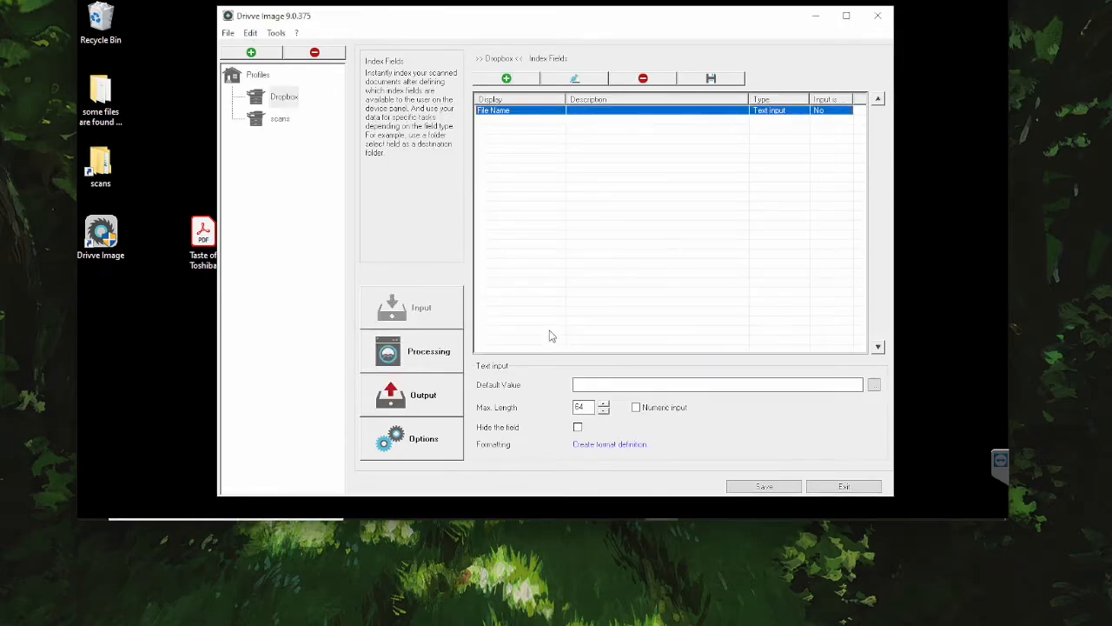
click(525, 83)
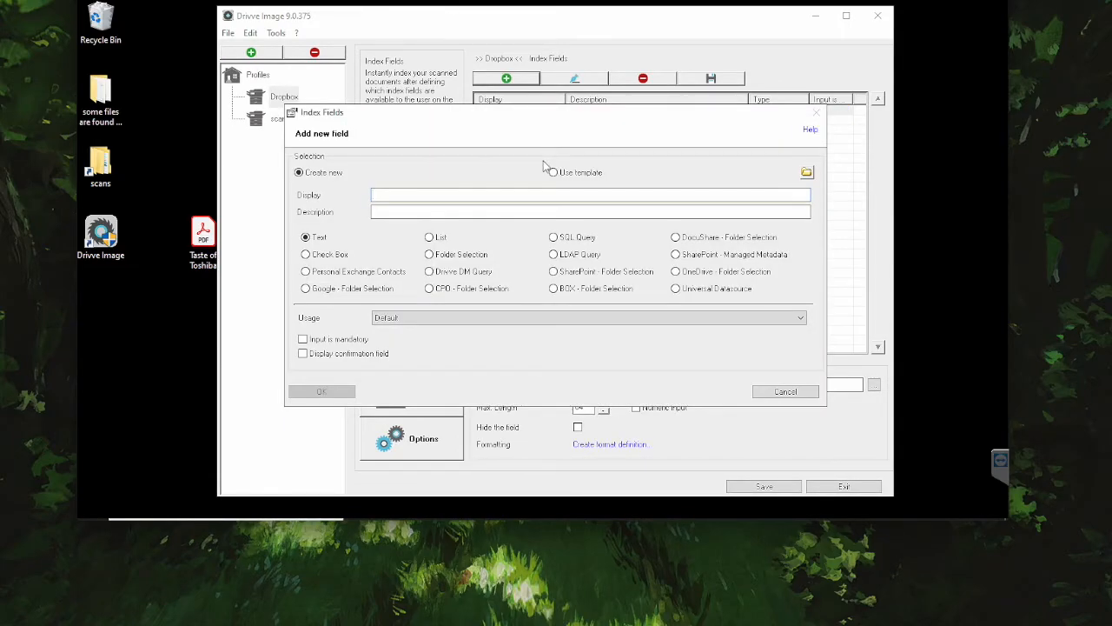
text(Select Dro)
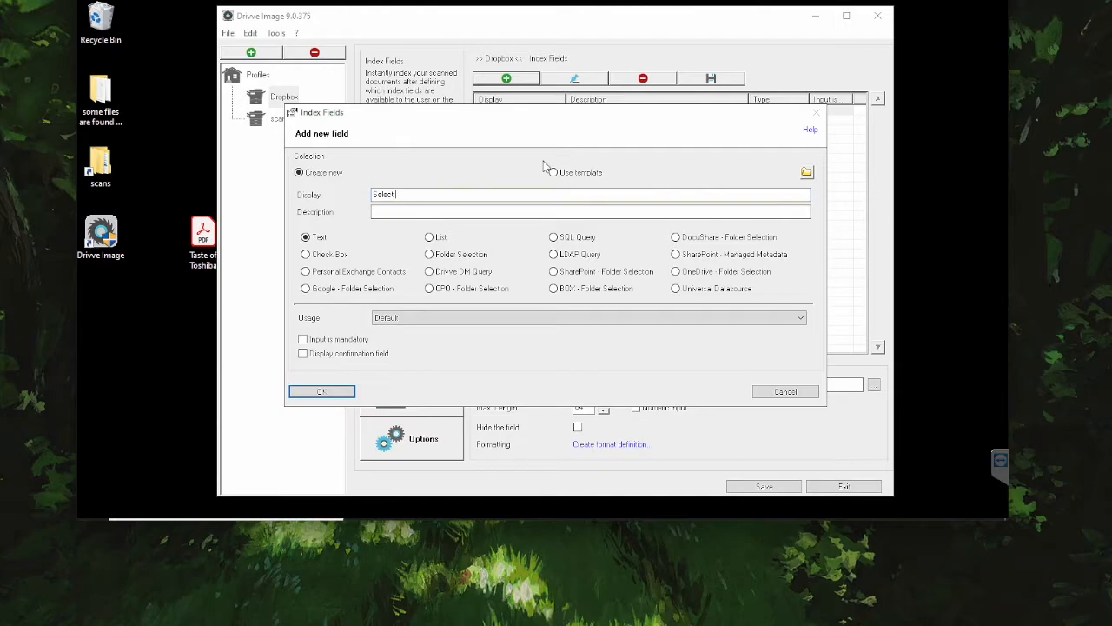
text(olde)
click(455, 256)
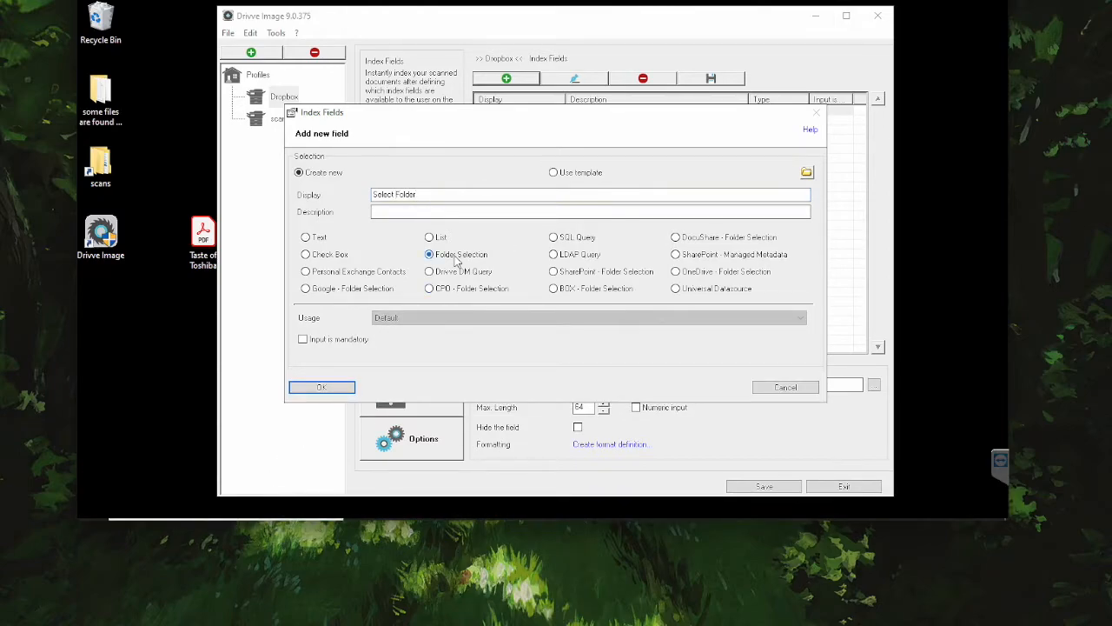
click(321, 388)
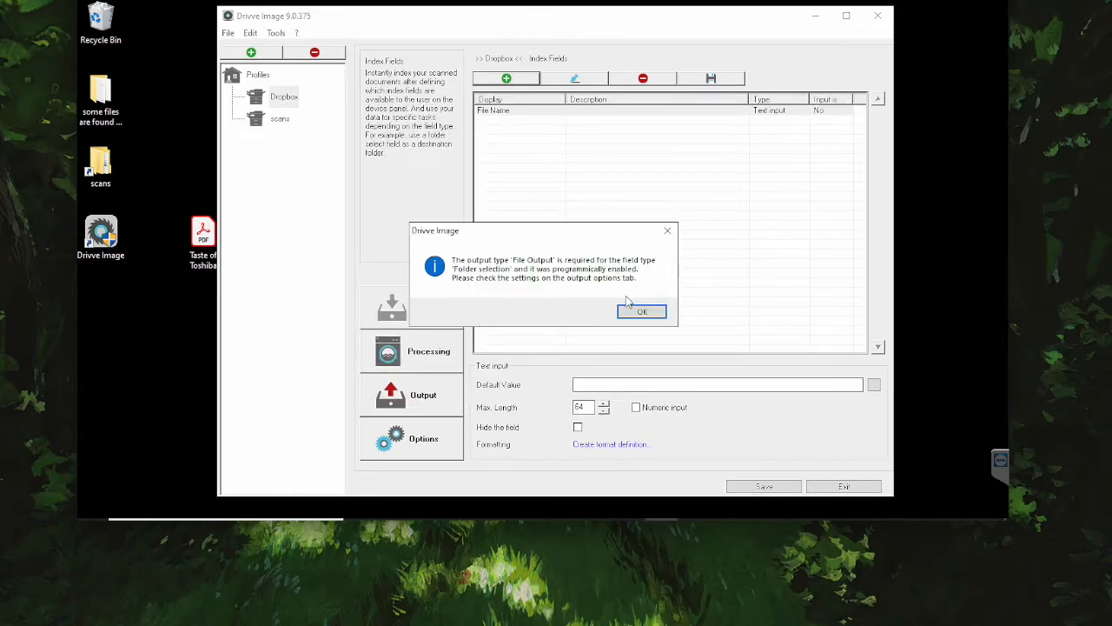
click(635, 310)
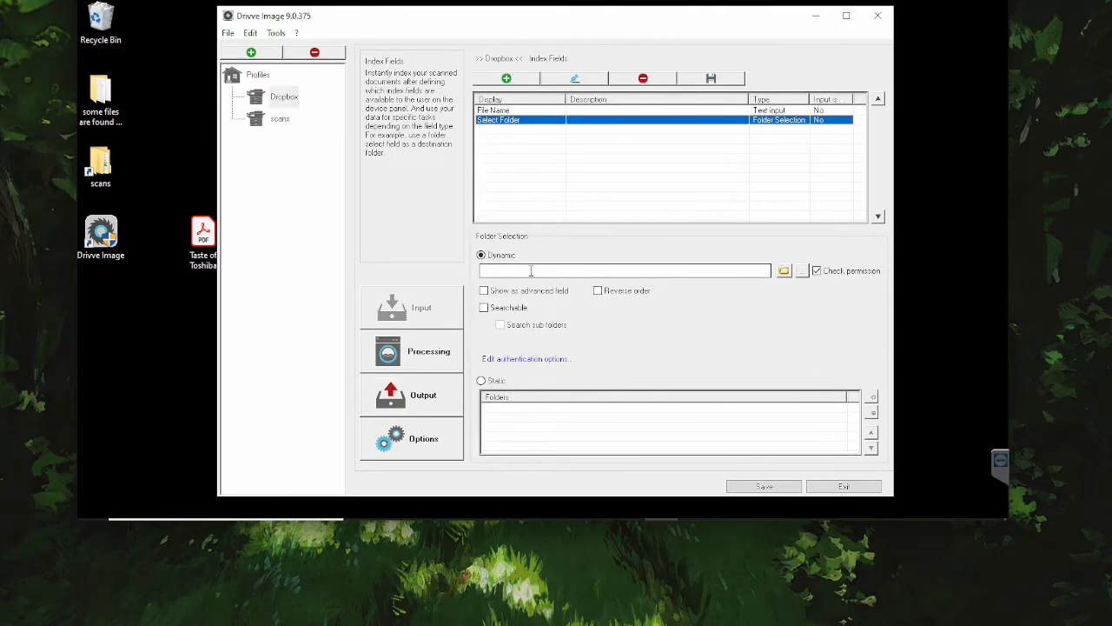
Point the dynamic folder selection to MMDB Dropbox\Drivve without permission checking, shown as an advanced field with sub-folder search
click(817, 272)
click(784, 270)
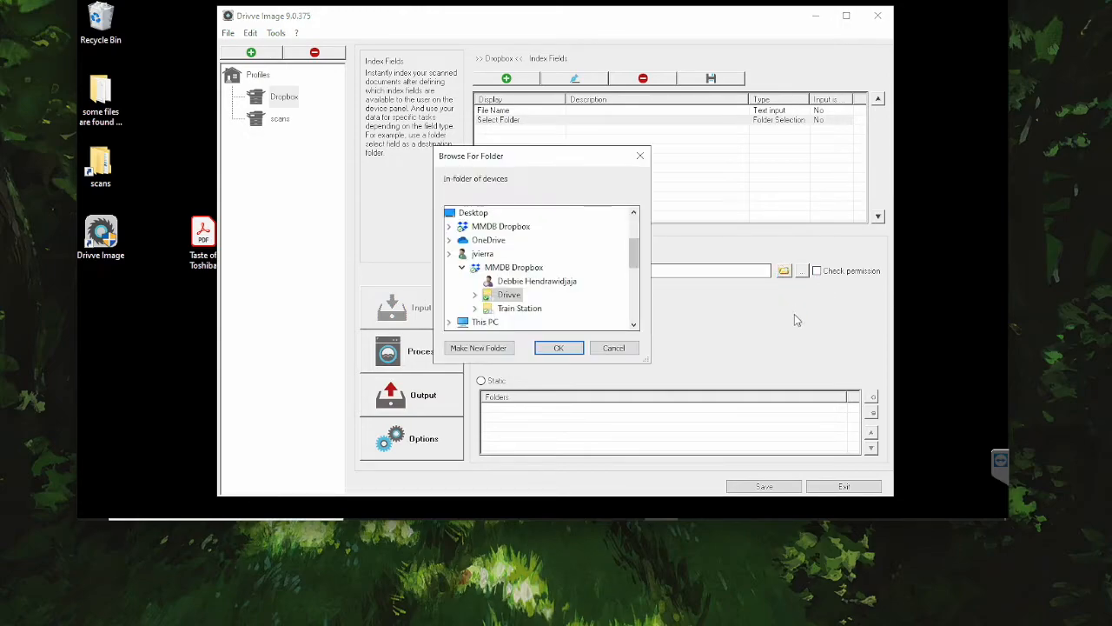
drag(636, 261, 636, 228)
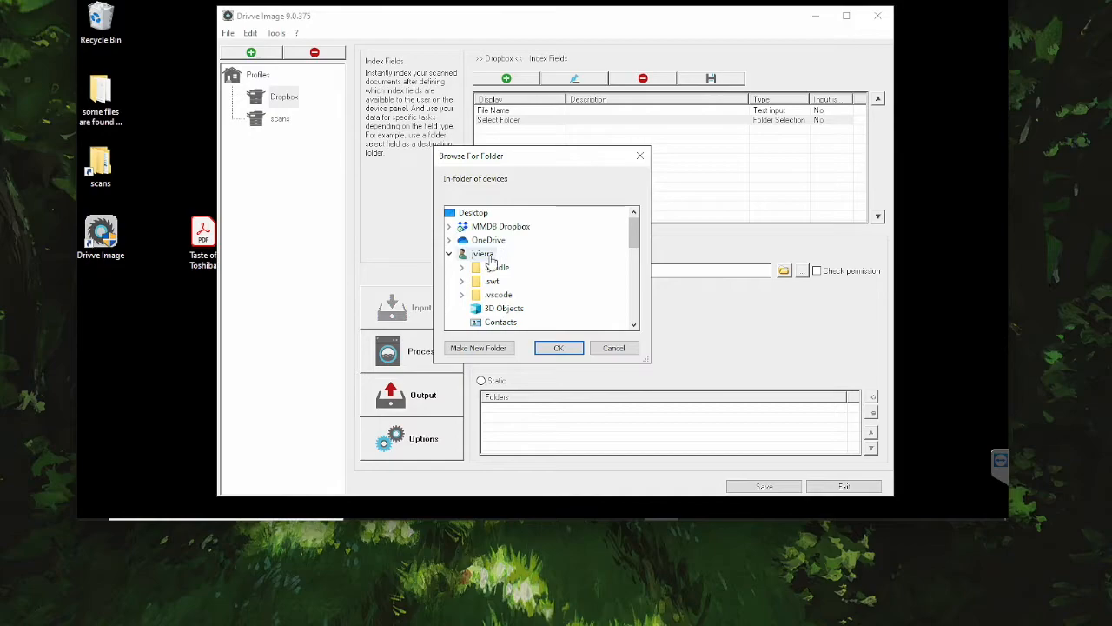
click(449, 227)
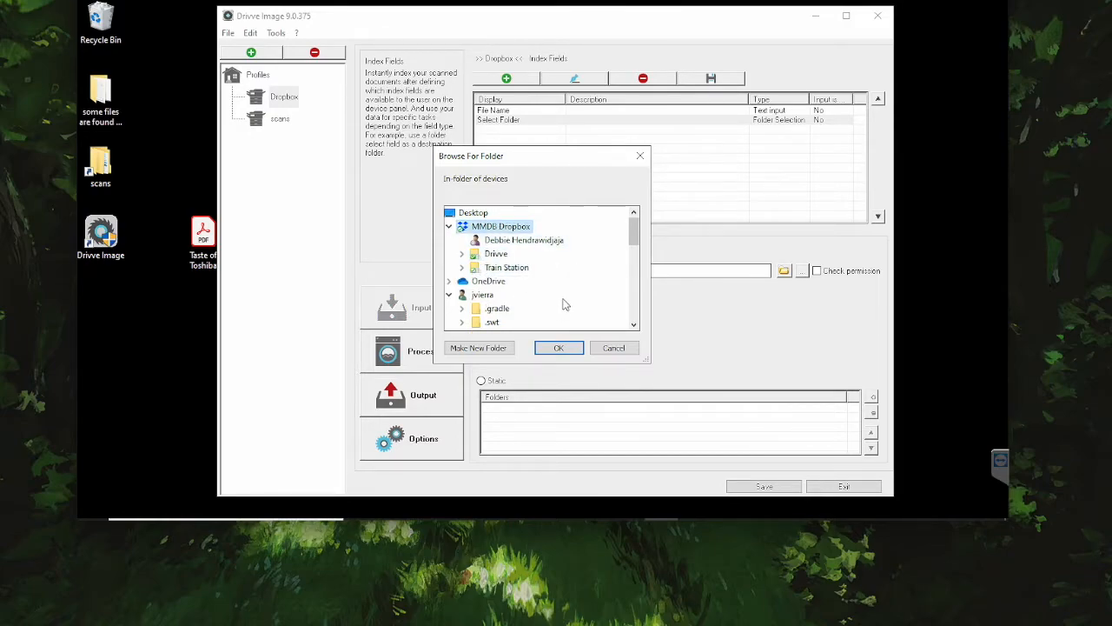
double_click(488, 258)
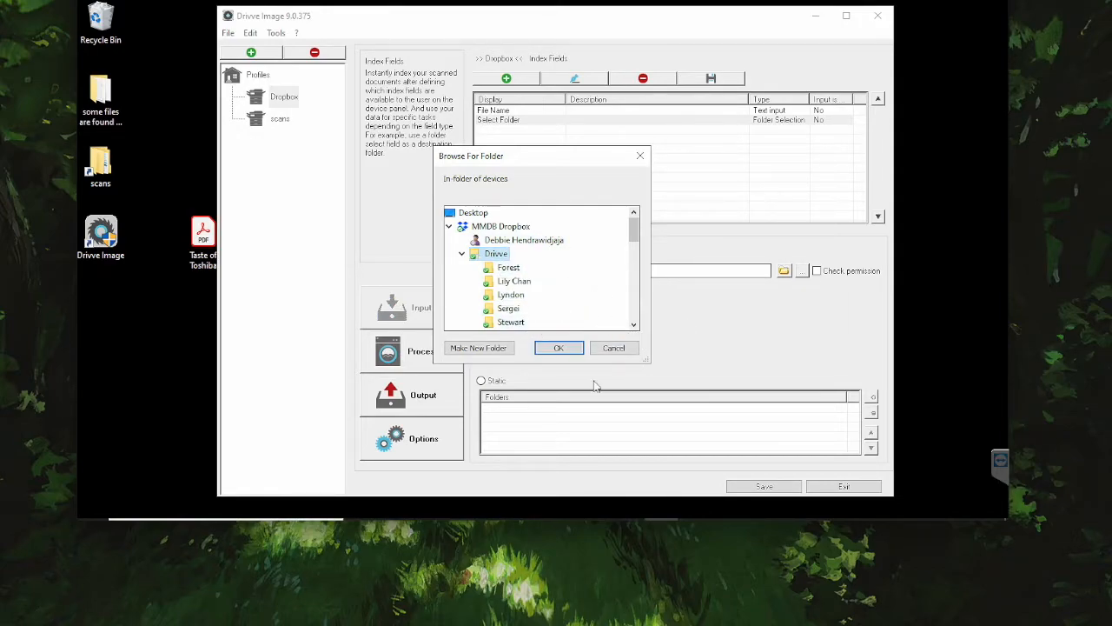
click(558, 347)
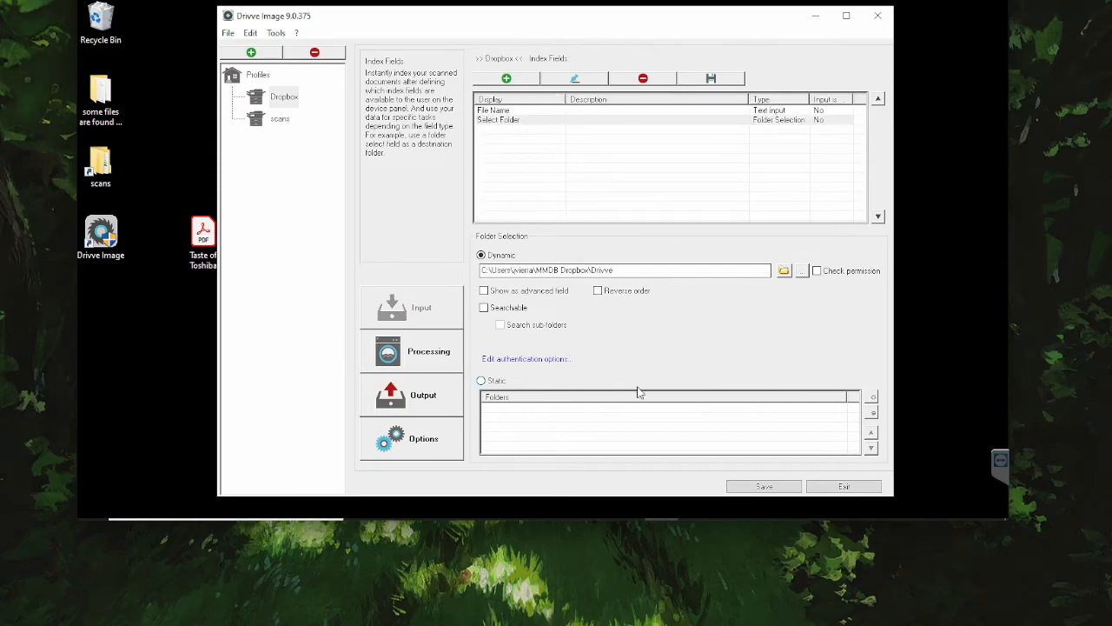
click(529, 291)
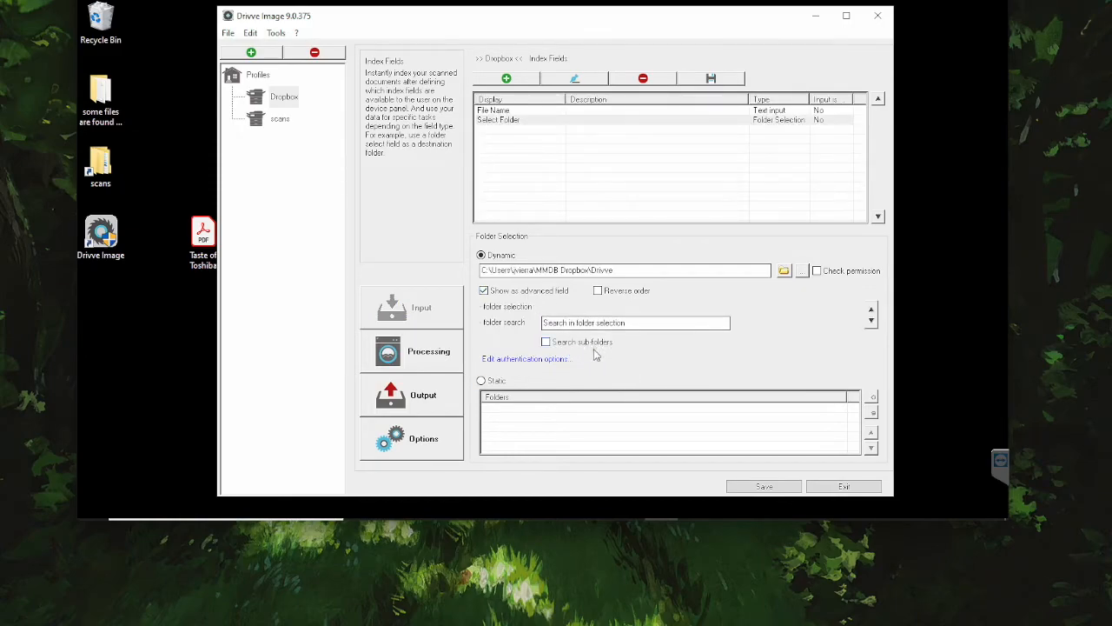
click(595, 345)
Make the Dropbox profile's file conversion format selectable on the device panel and add PDF as the first option
click(420, 363)
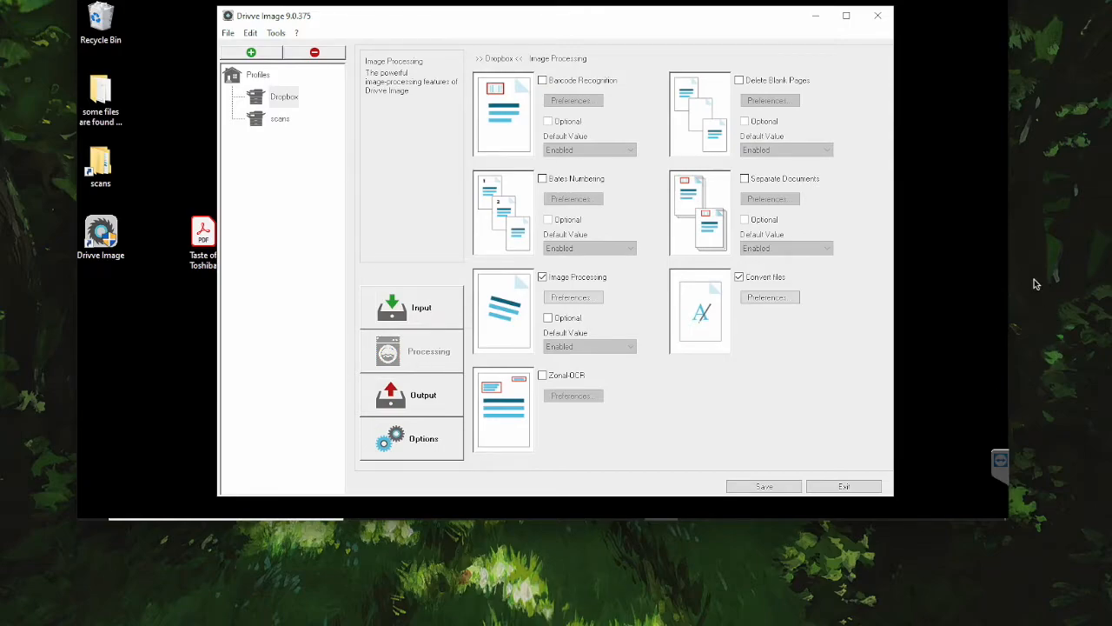
click(766, 298)
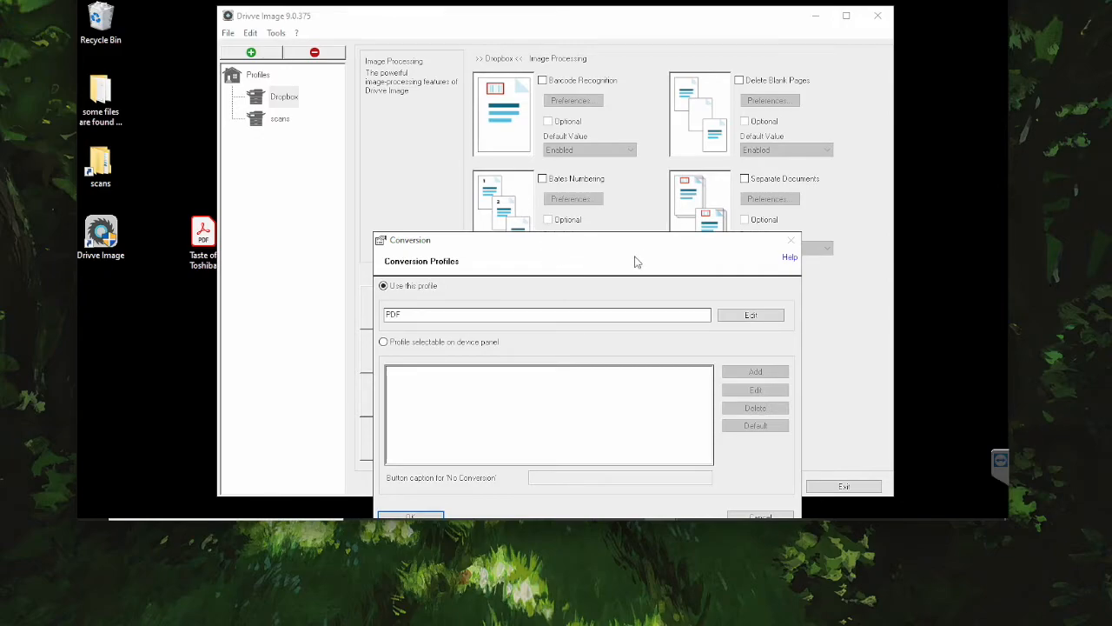
click(760, 515)
click(754, 299)
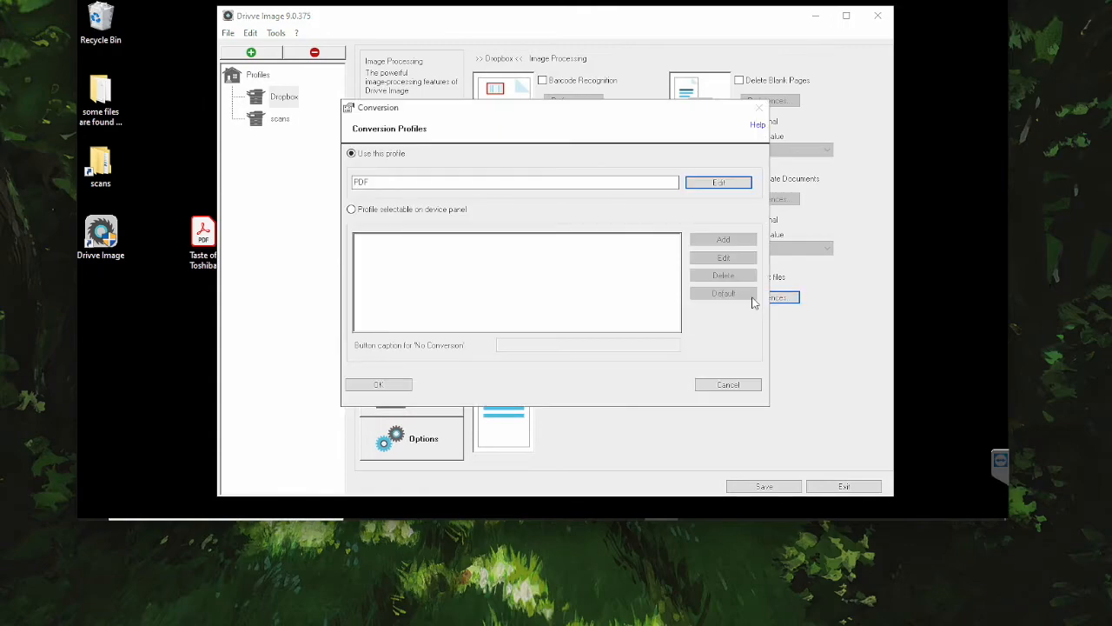
click(393, 211)
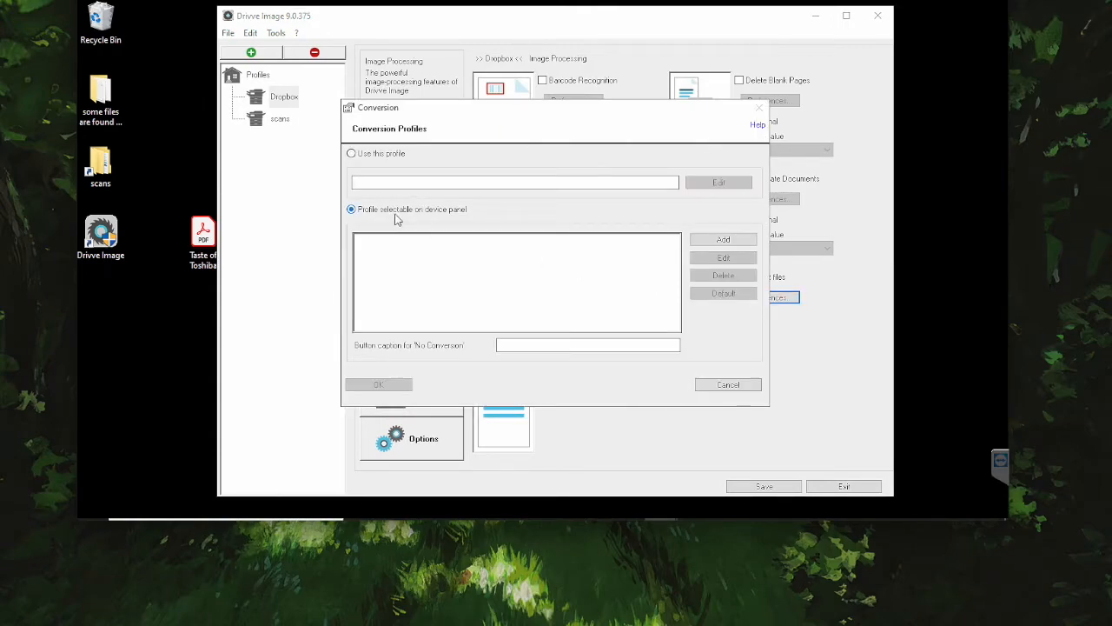
click(740, 241)
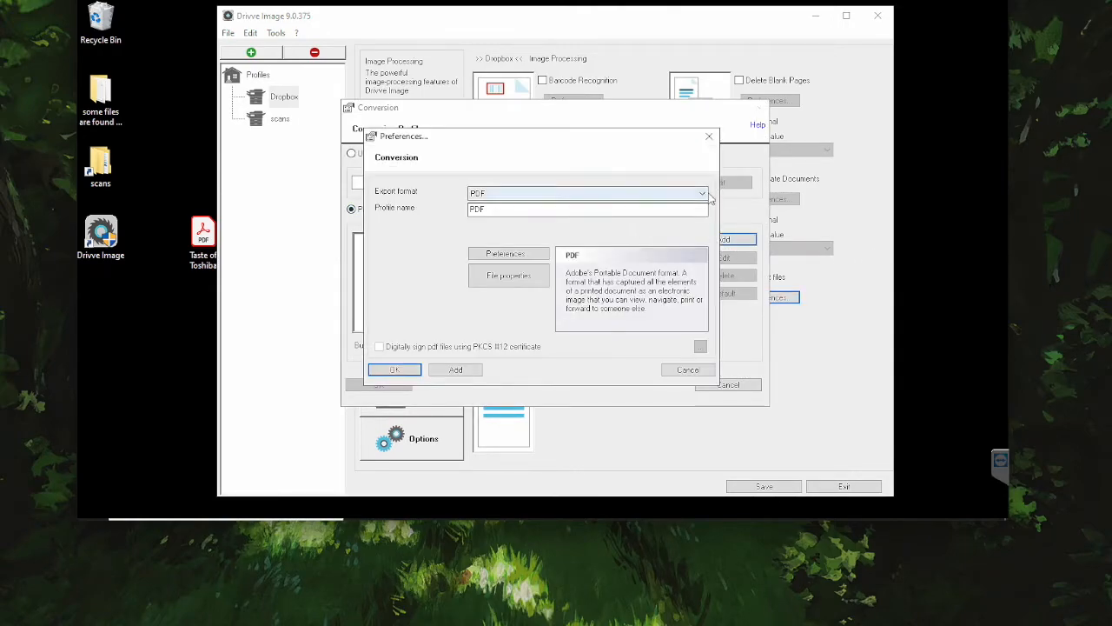
click(455, 370)
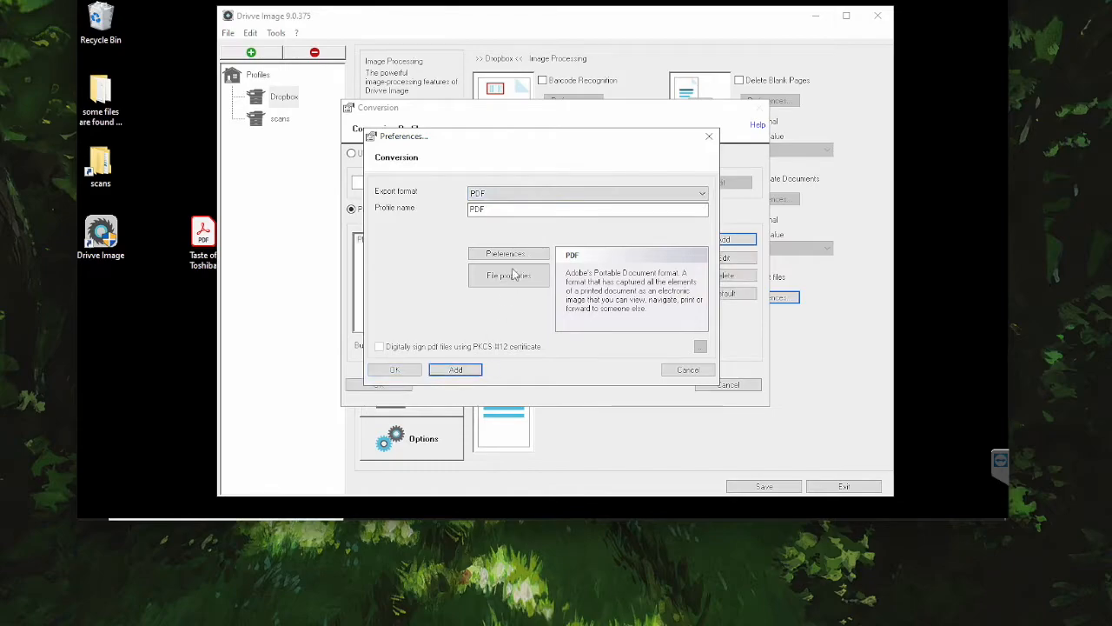
Add PDF (searchable), Microsoft Word, Microsoft Excel and JPG as further selectable conversion profiles
click(549, 194)
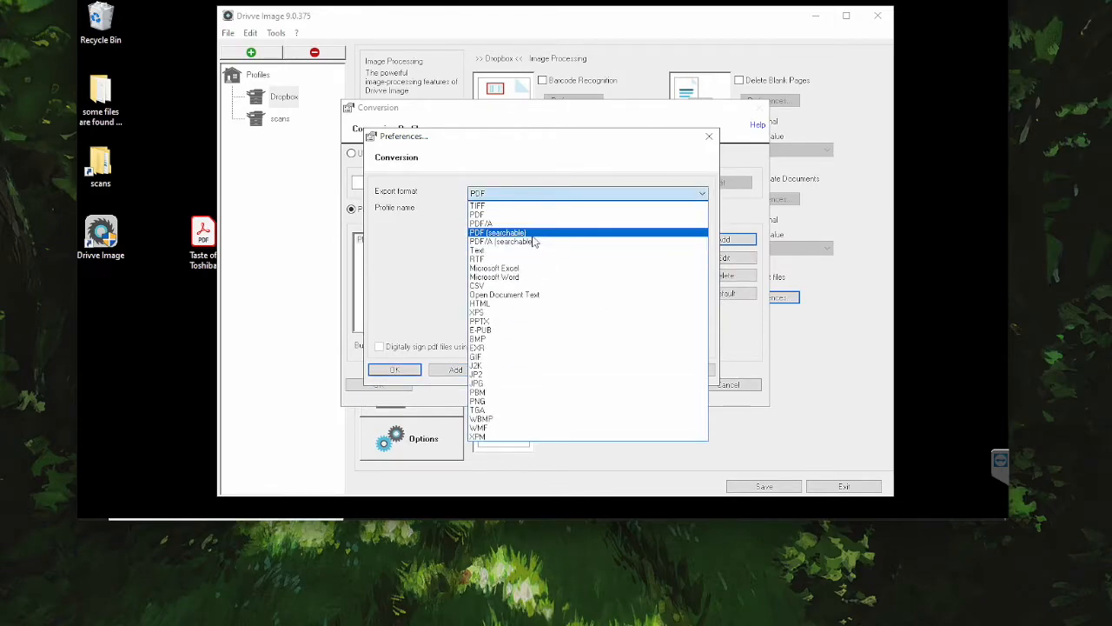
click(521, 233)
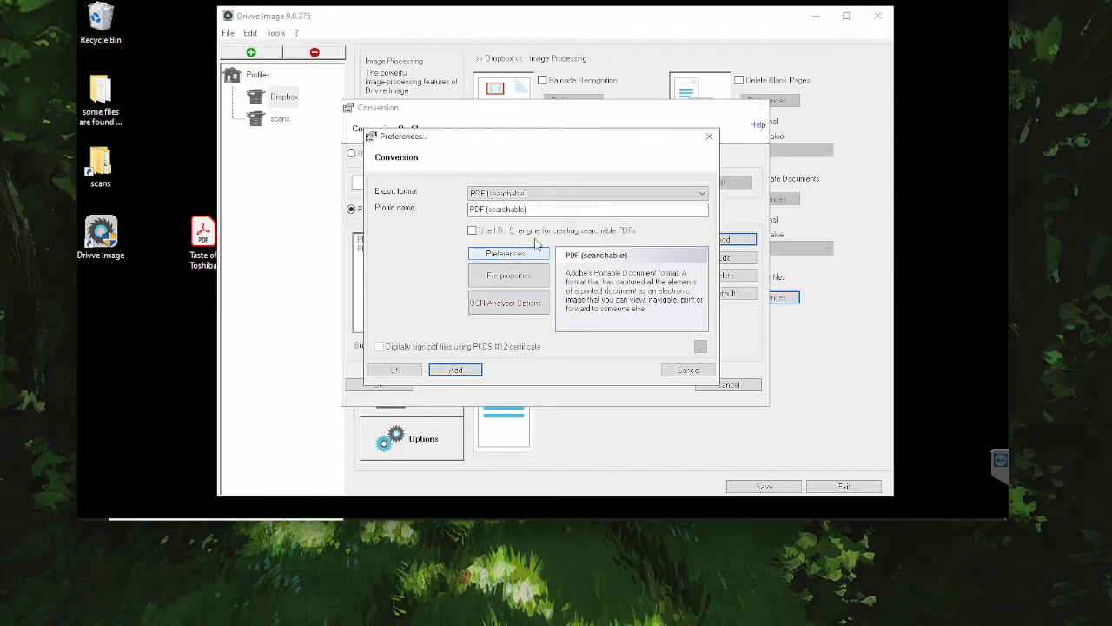
click(556, 194)
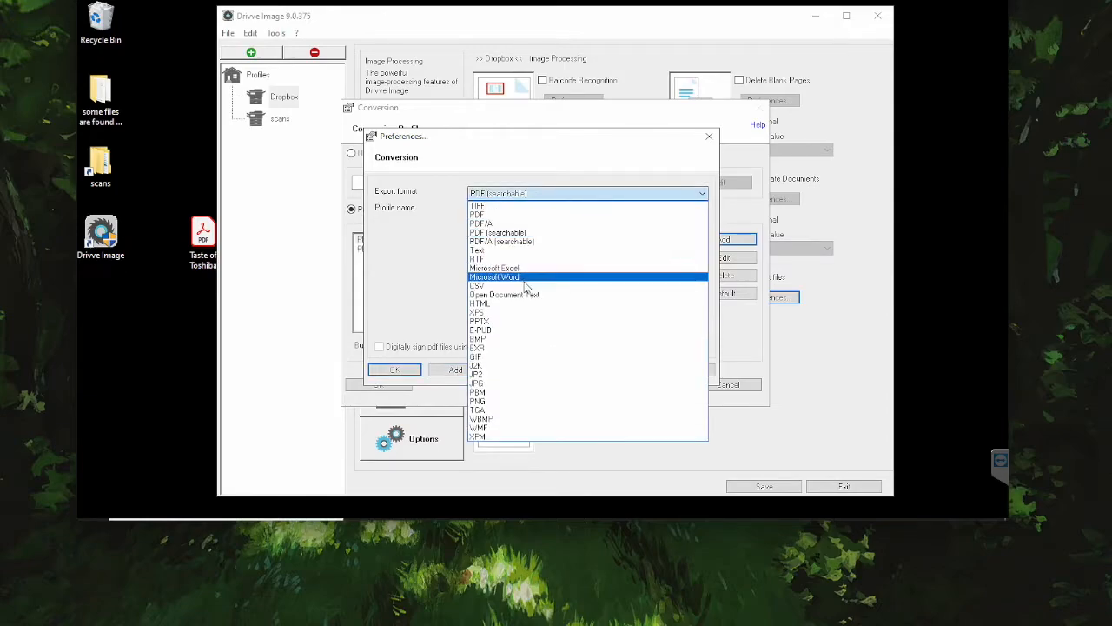
click(520, 277)
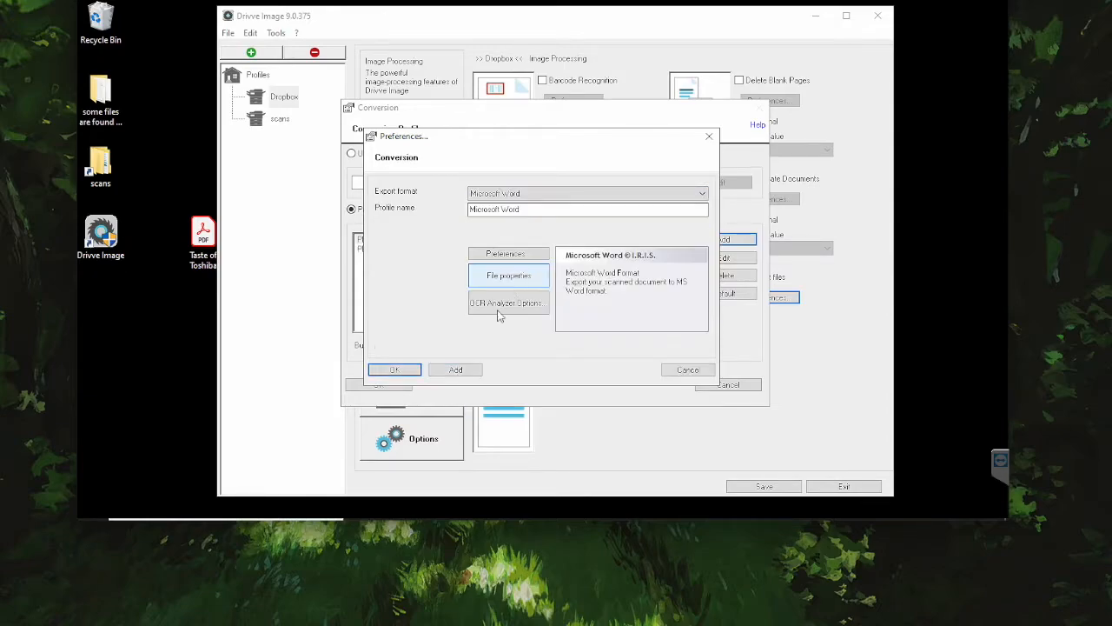
click(574, 193)
click(538, 270)
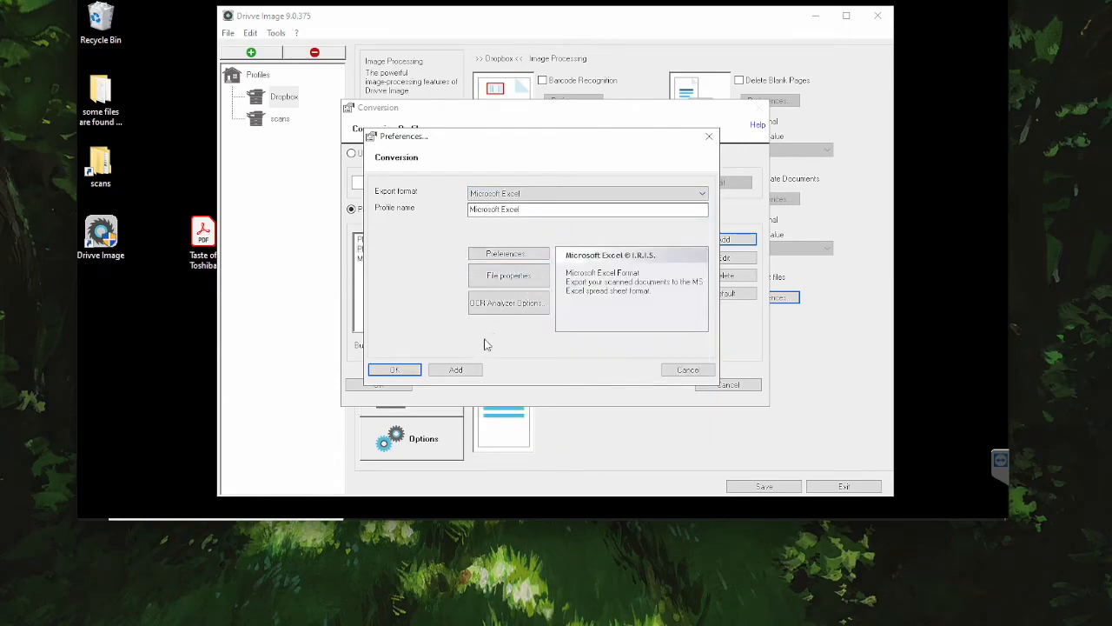
click(566, 192)
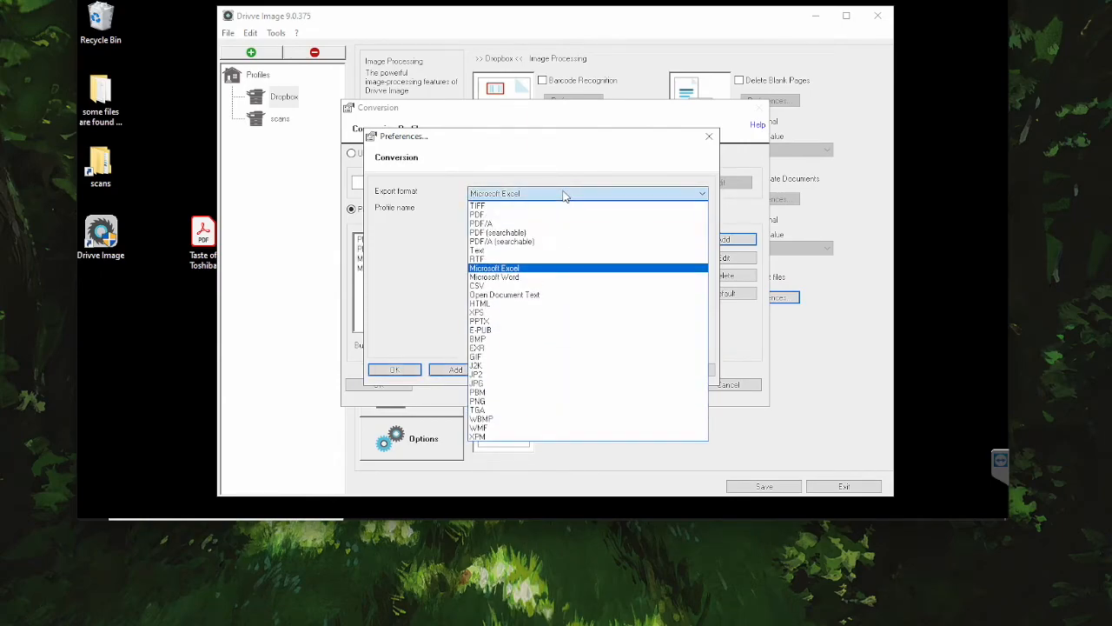
click(511, 384)
click(454, 369)
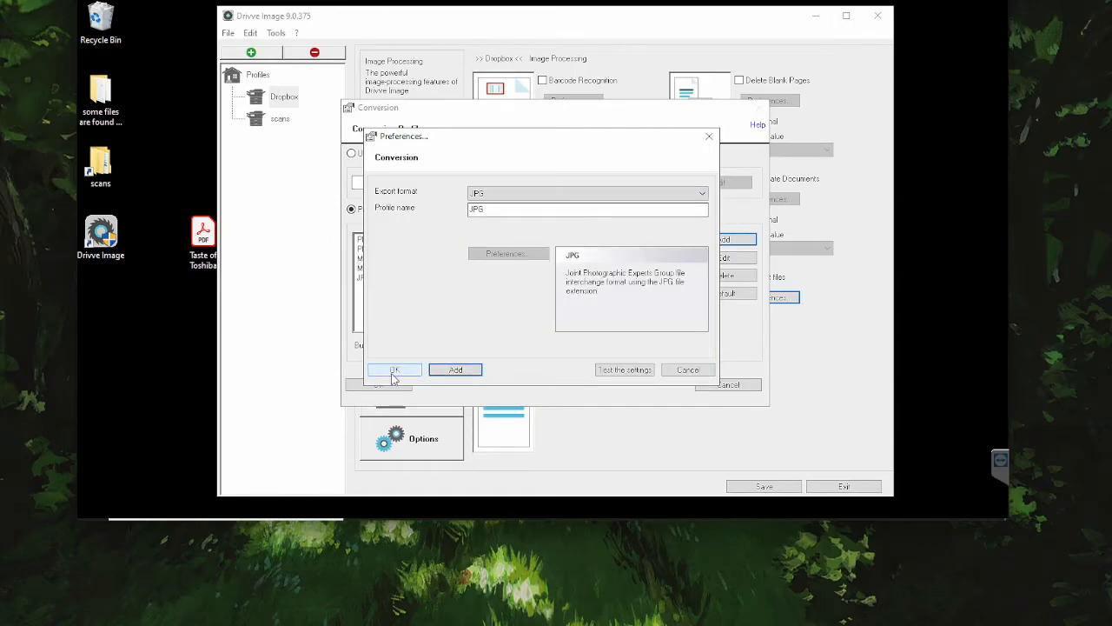
click(393, 371)
click(427, 269)
click(420, 259)
click(414, 249)
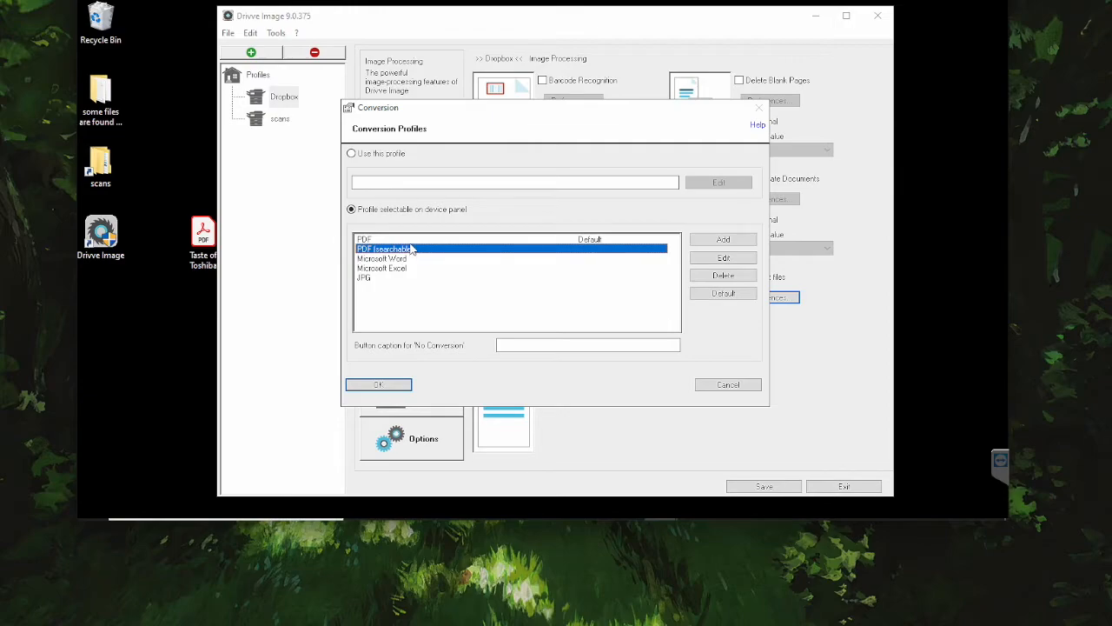
click(414, 239)
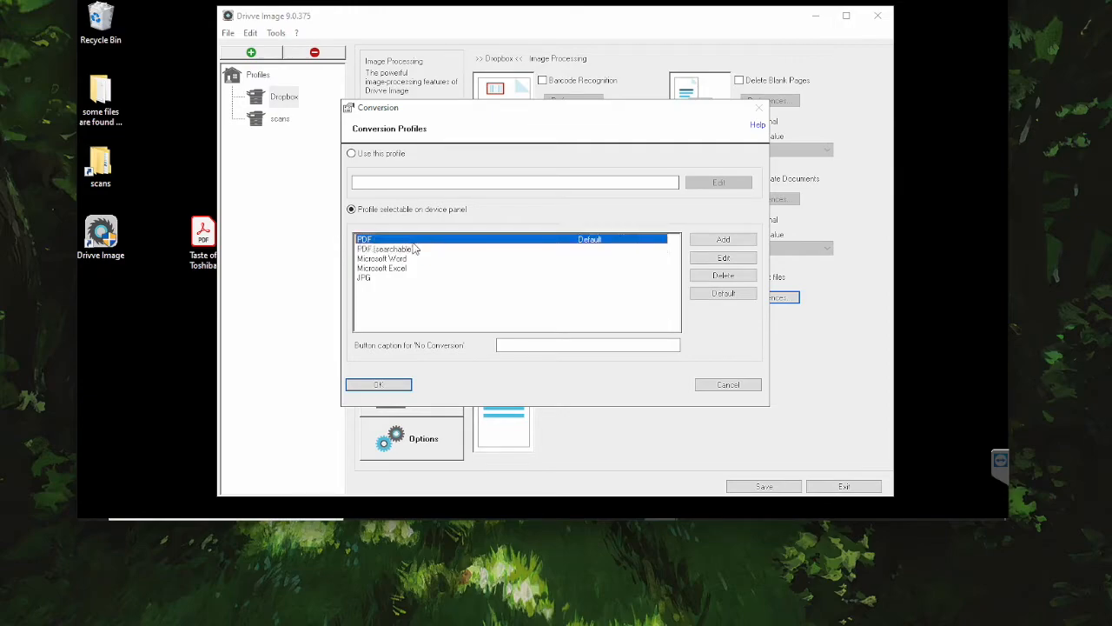
click(412, 259)
click(403, 269)
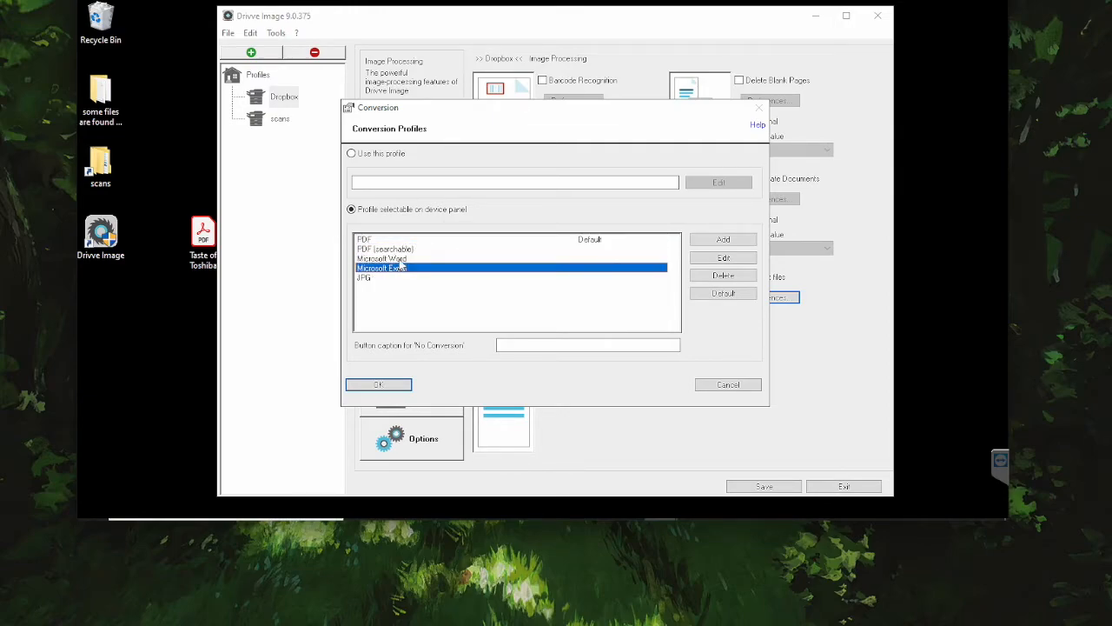
Review the selectable conversion profiles, keep PDF as the default, and confirm the conversion settings
click(399, 259)
click(388, 242)
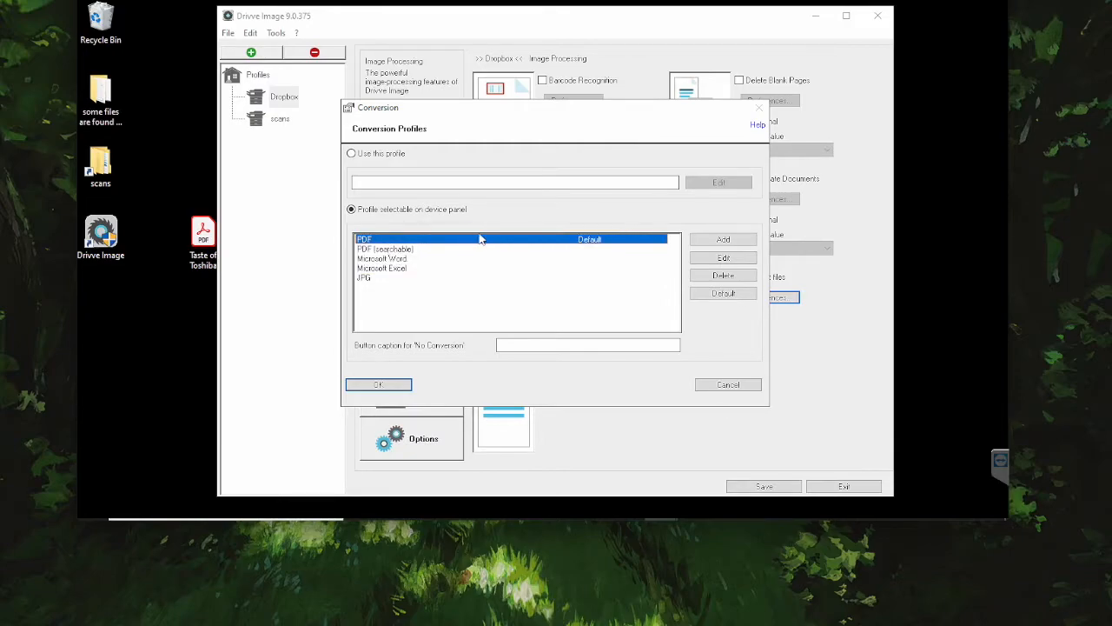
click(403, 259)
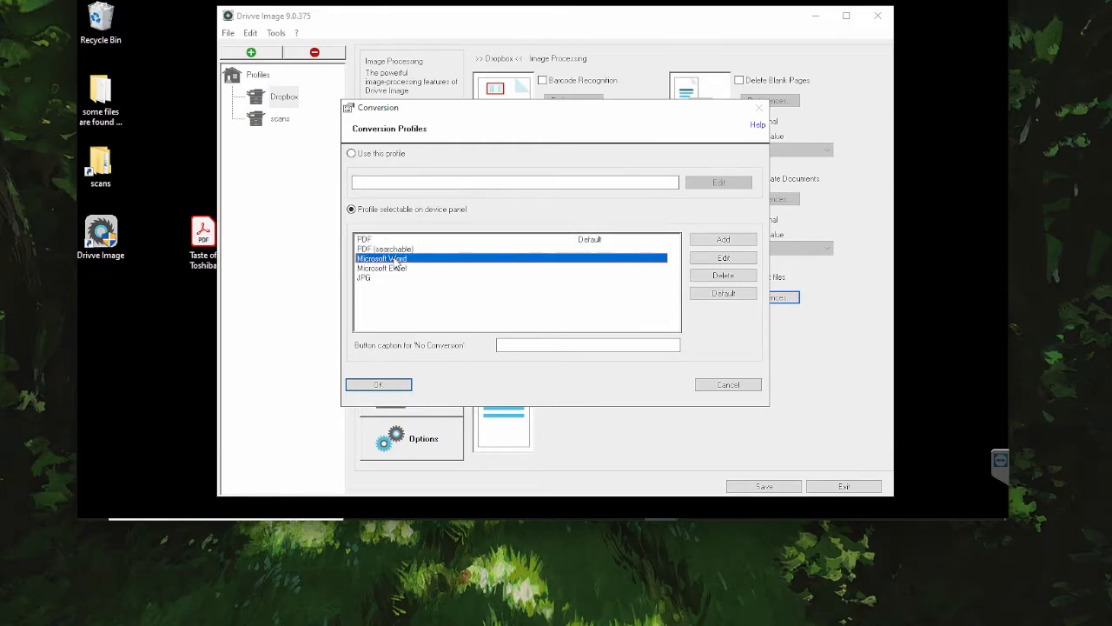
click(385, 385)
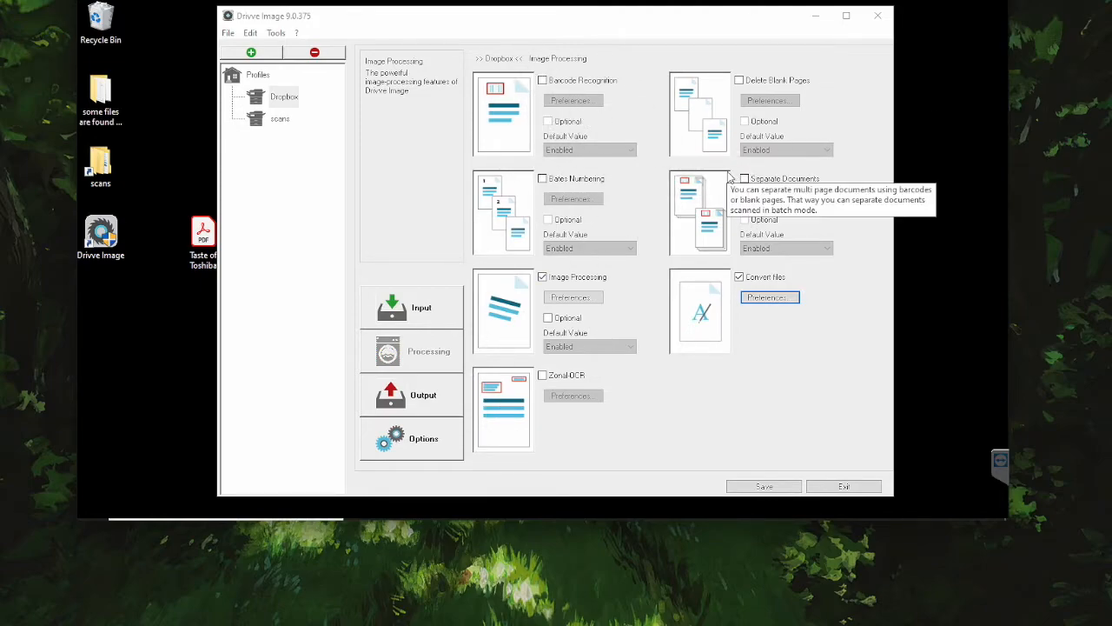
Compare the file output folder setting with the Select Folder index field and its Dropbox path
click(414, 395)
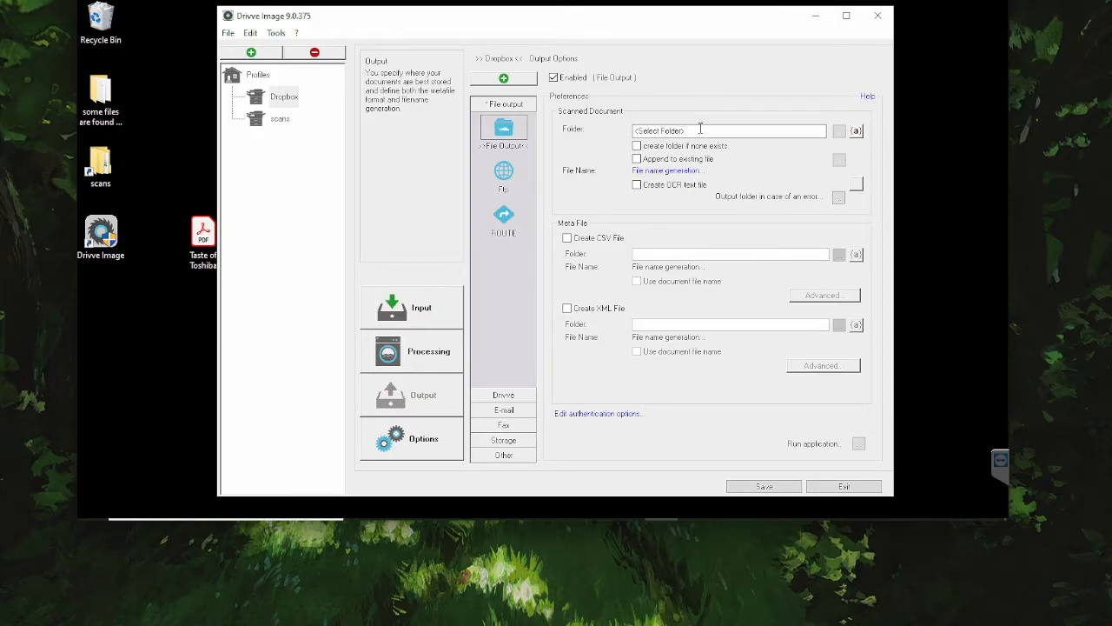
click(414, 303)
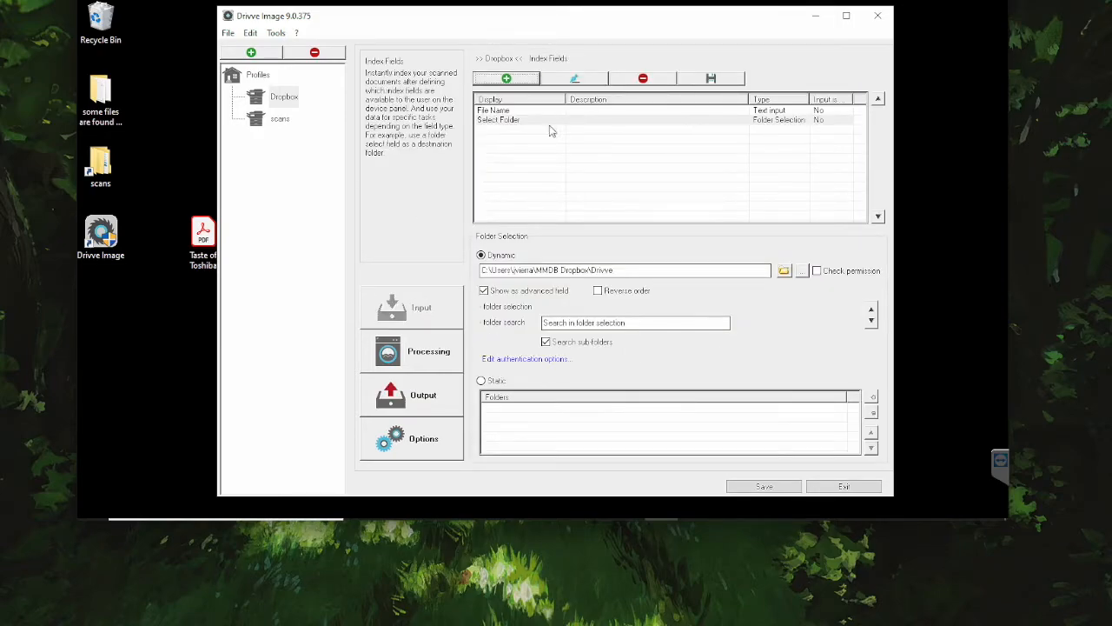
click(508, 122)
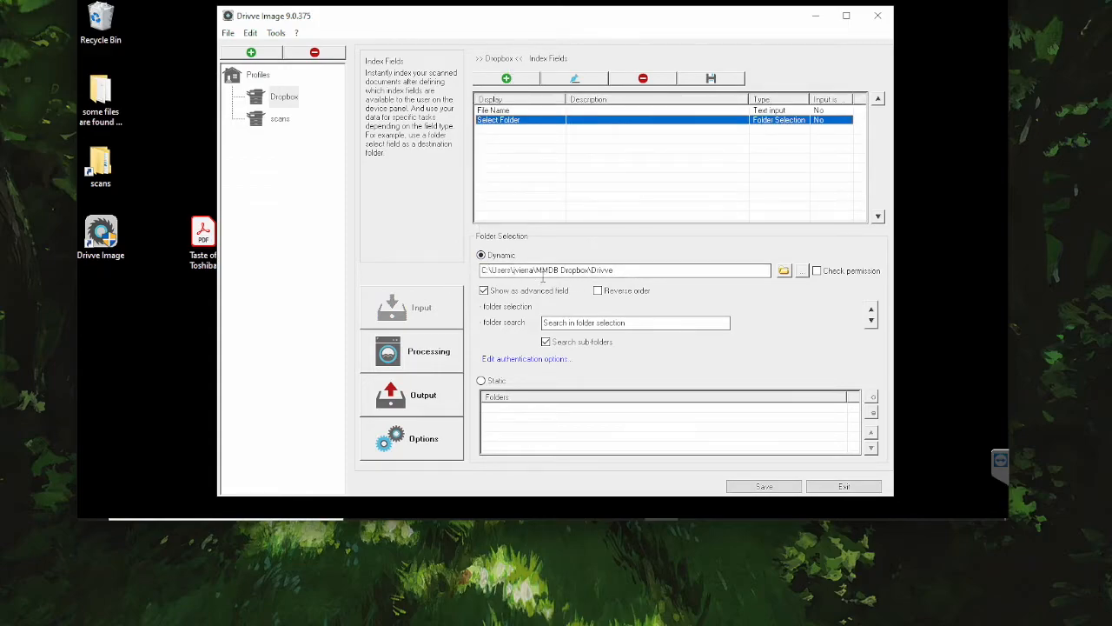
Insert the File Name input field as the first part of the file output's generated file name
click(432, 395)
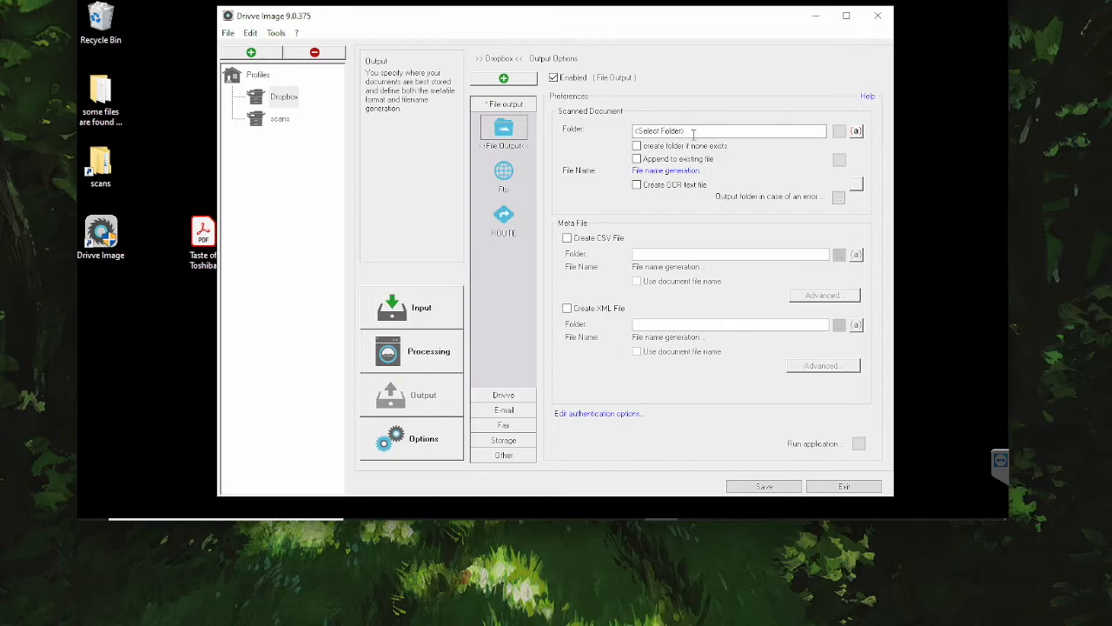
click(667, 171)
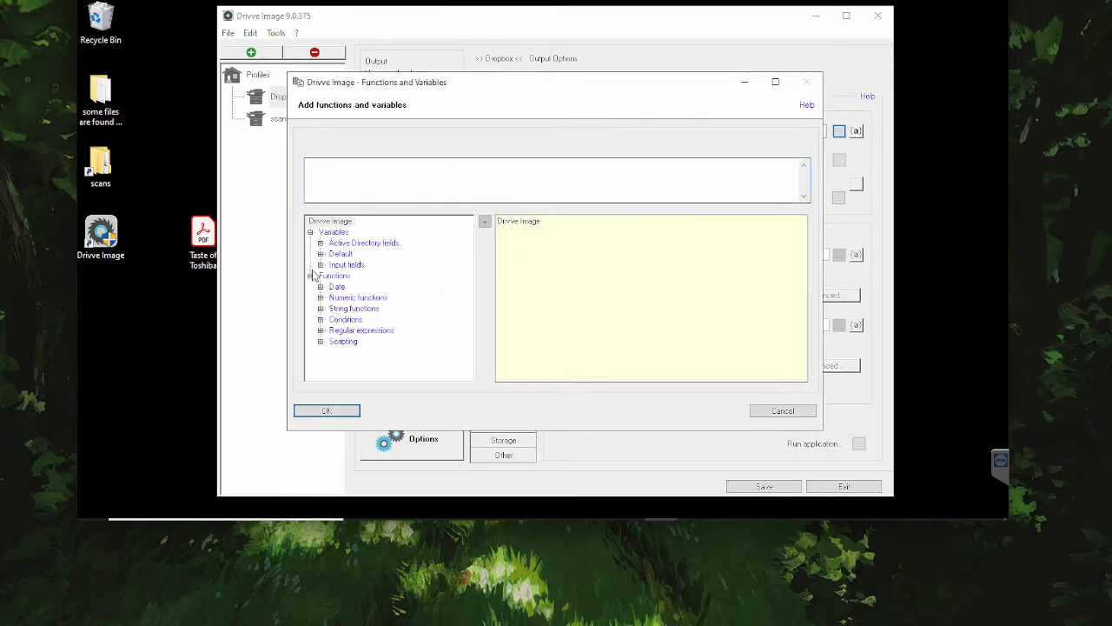
click(319, 264)
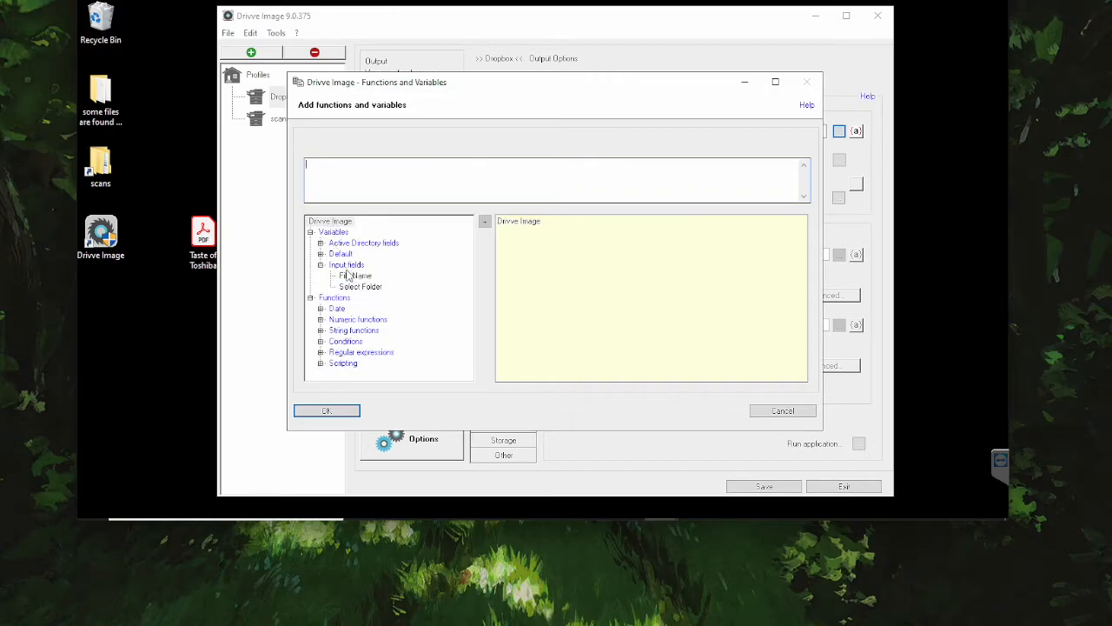
double_click(352, 276)
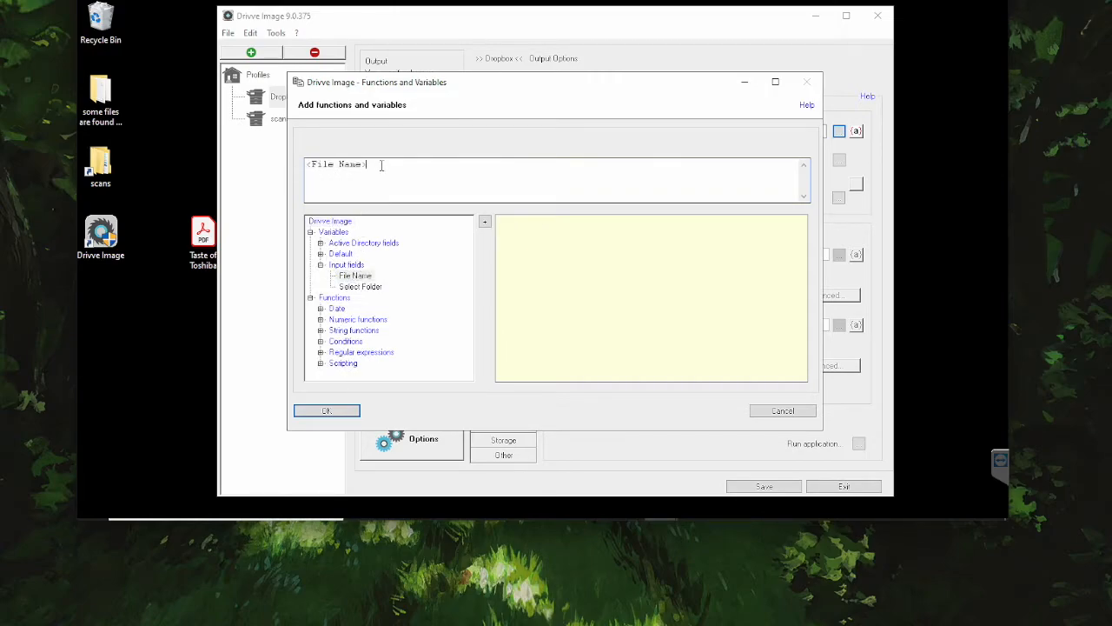
drag(333, 173, 303, 174)
drag(394, 172, 282, 173)
drag(388, 174, 305, 174)
click(409, 163)
Append the Date formatting function with format mm-dd-yyyy after the File Name variable, confirm it, and save the profile
click(321, 309)
double_click(358, 319)
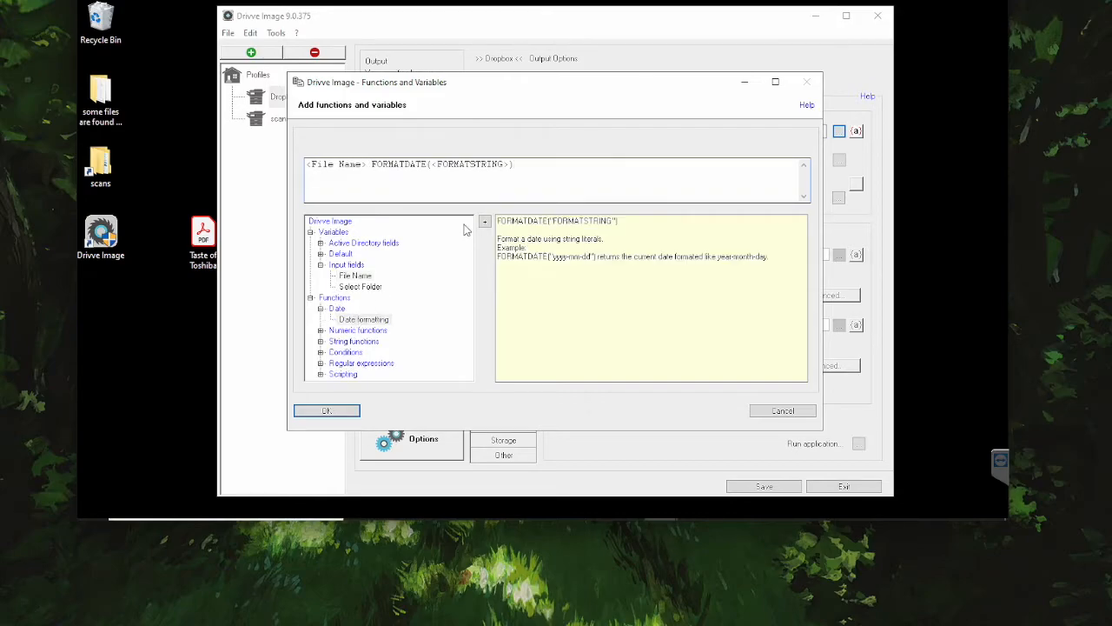
key(BackSpace)
key(BackSpace)
key(BackSpace)
click(337, 413)
click(780, 486)
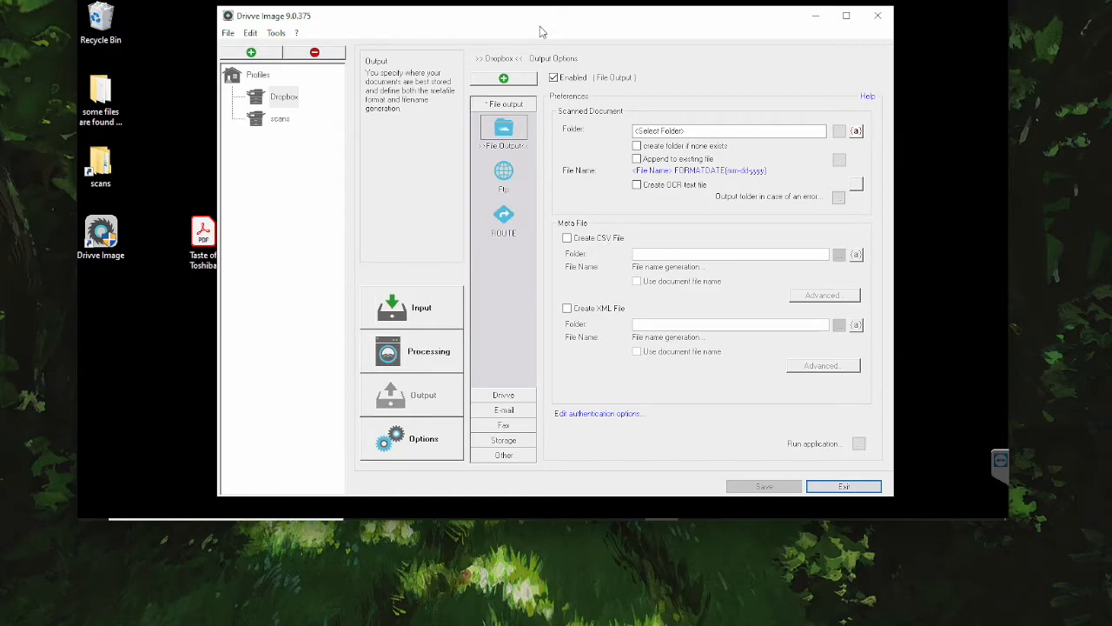
Switch to the Drivve Image web panel in the browser, open the Dropbox profile and enter test as the file name
click(284, 97)
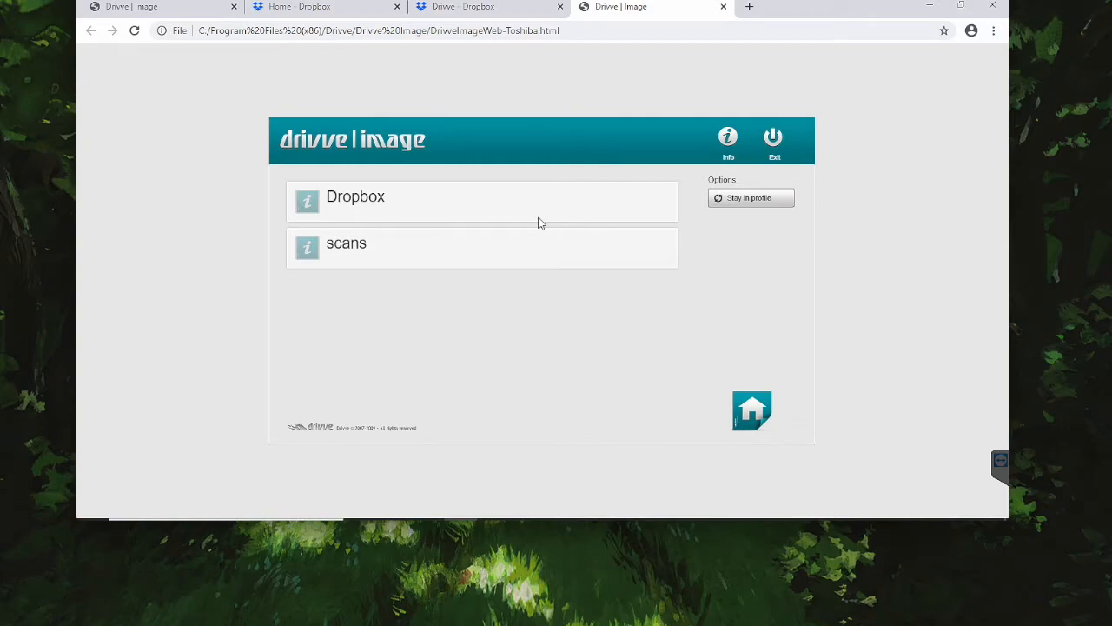
click(373, 192)
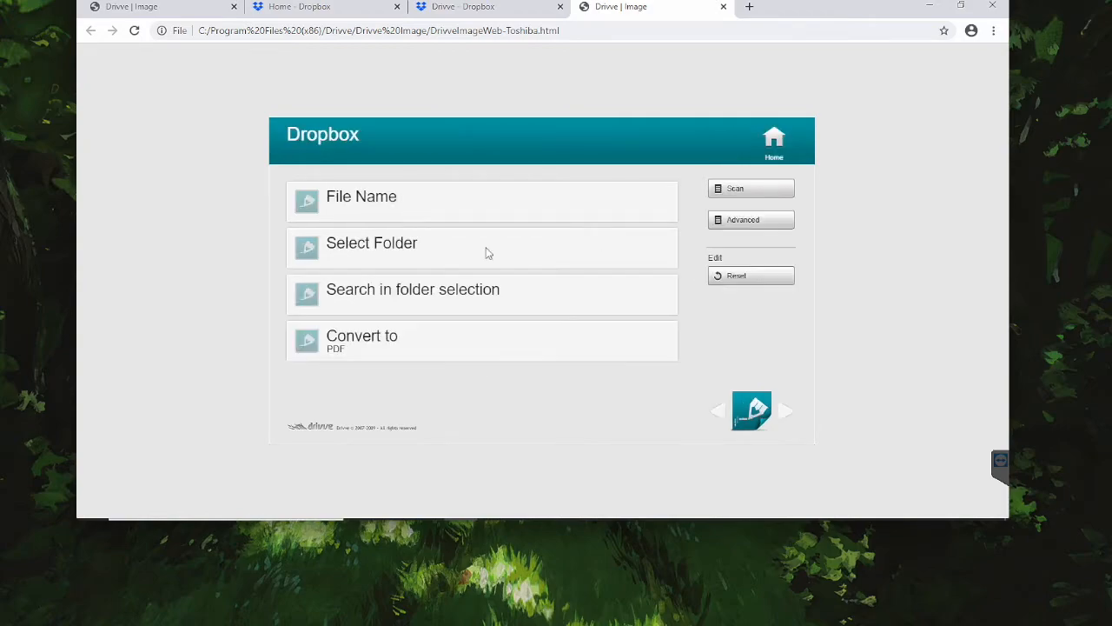
click(448, 207)
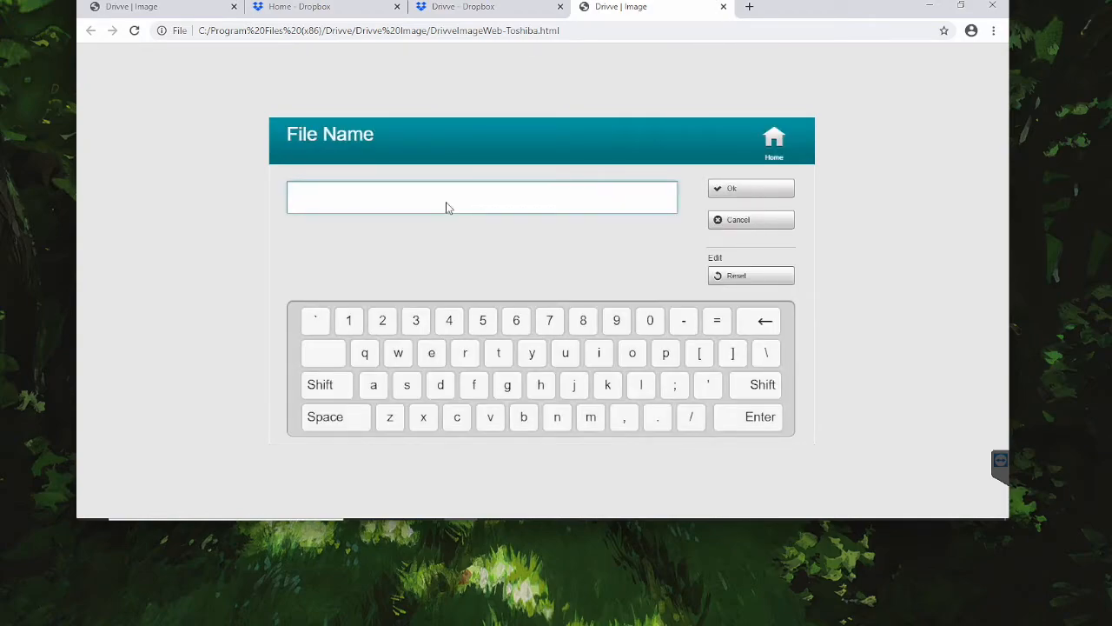
click(502, 356)
click(435, 357)
click(407, 385)
click(499, 353)
click(761, 188)
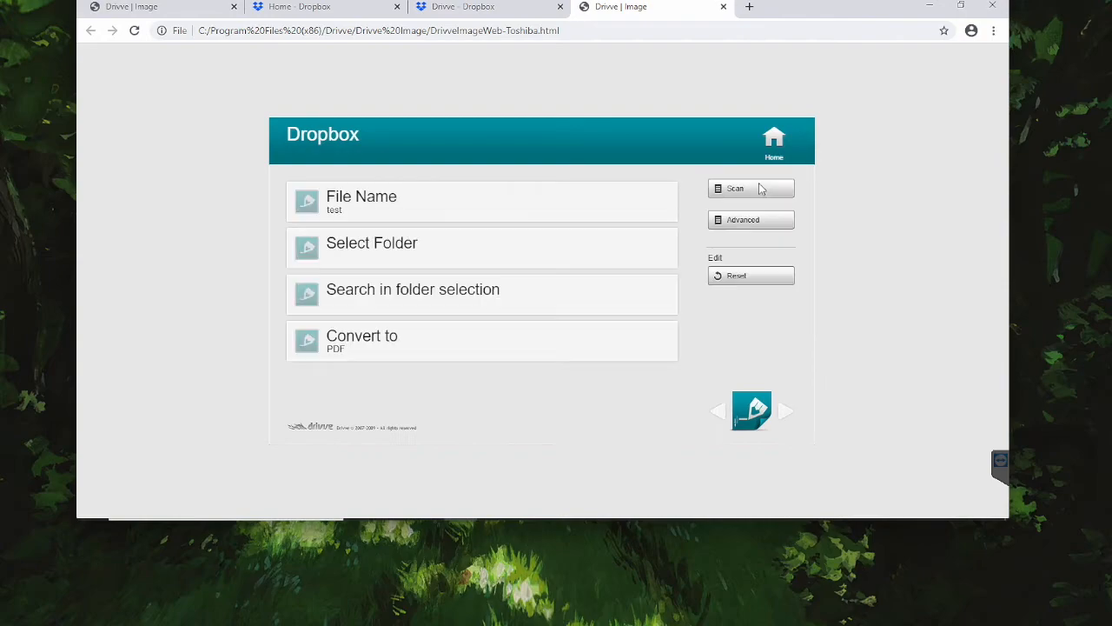
Choose the first listed subfolder as the scan destination and keep PDF as the conversion format
click(355, 243)
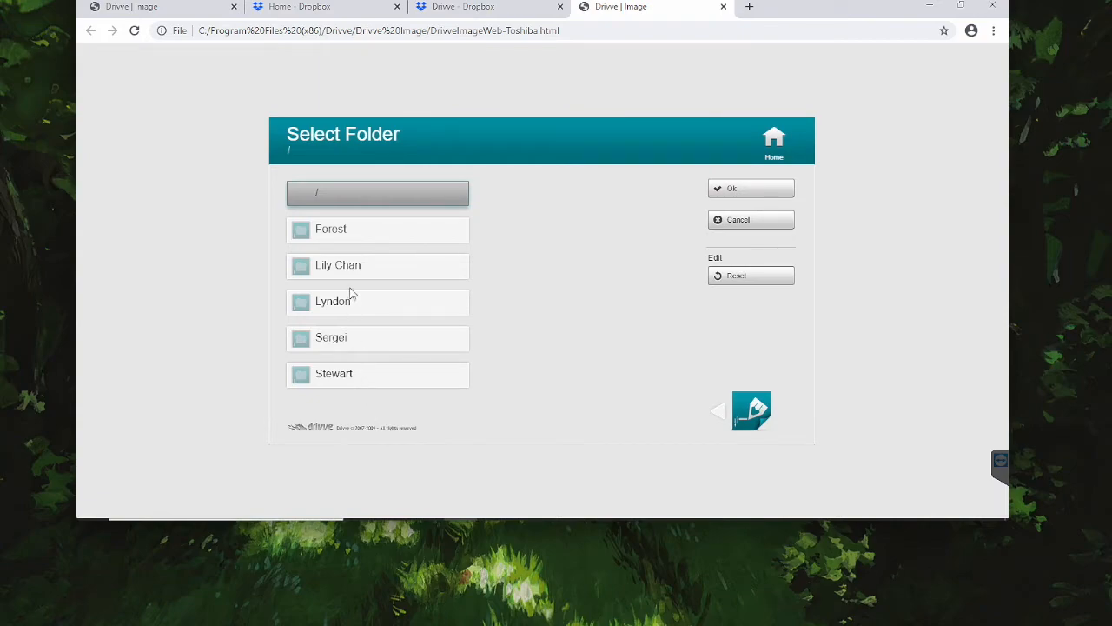
click(361, 233)
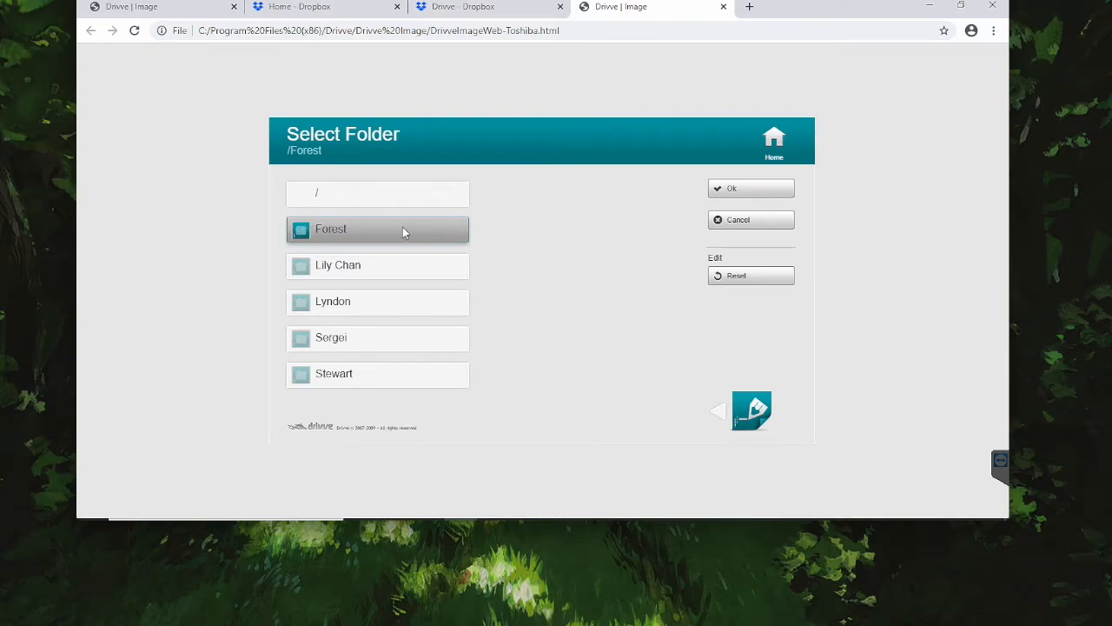
click(770, 193)
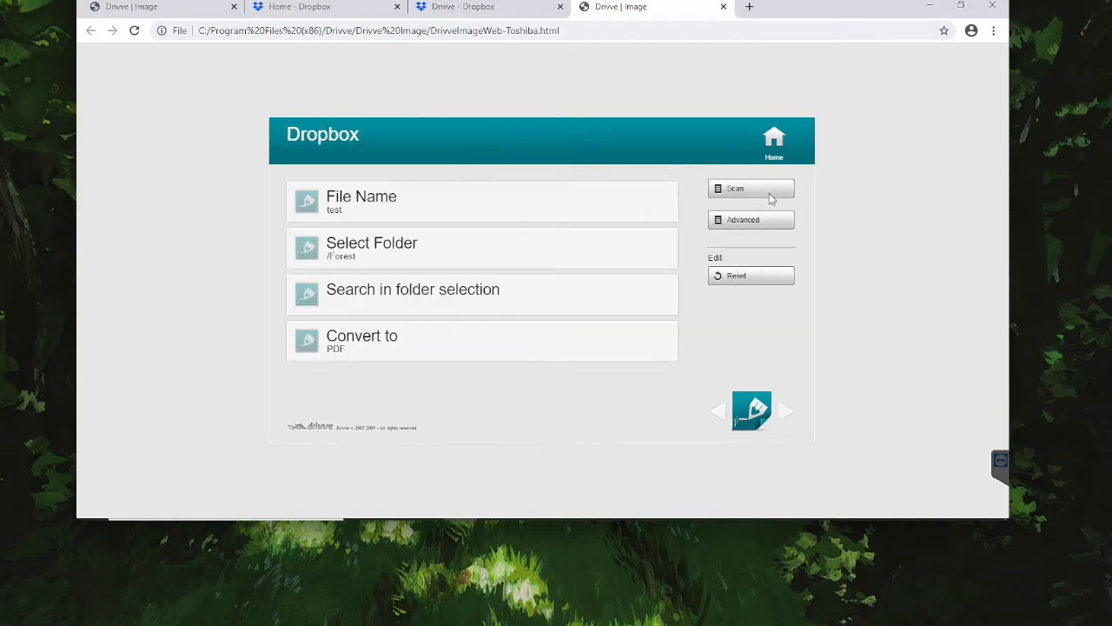
click(351, 344)
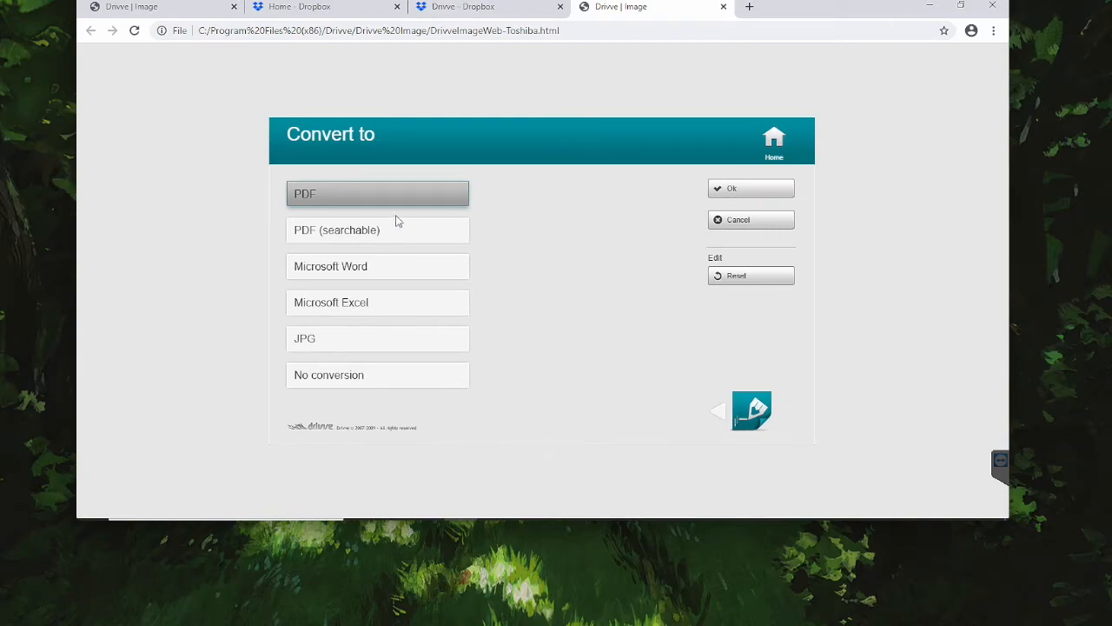
click(750, 190)
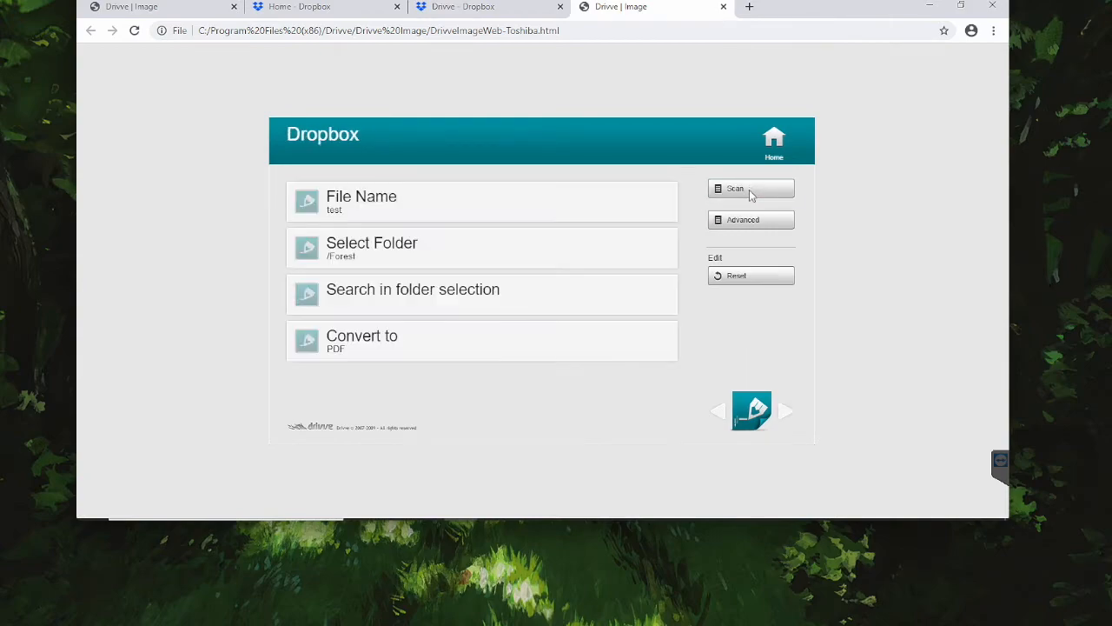
Review the advanced scan settings without changing them, and start the scan
click(759, 226)
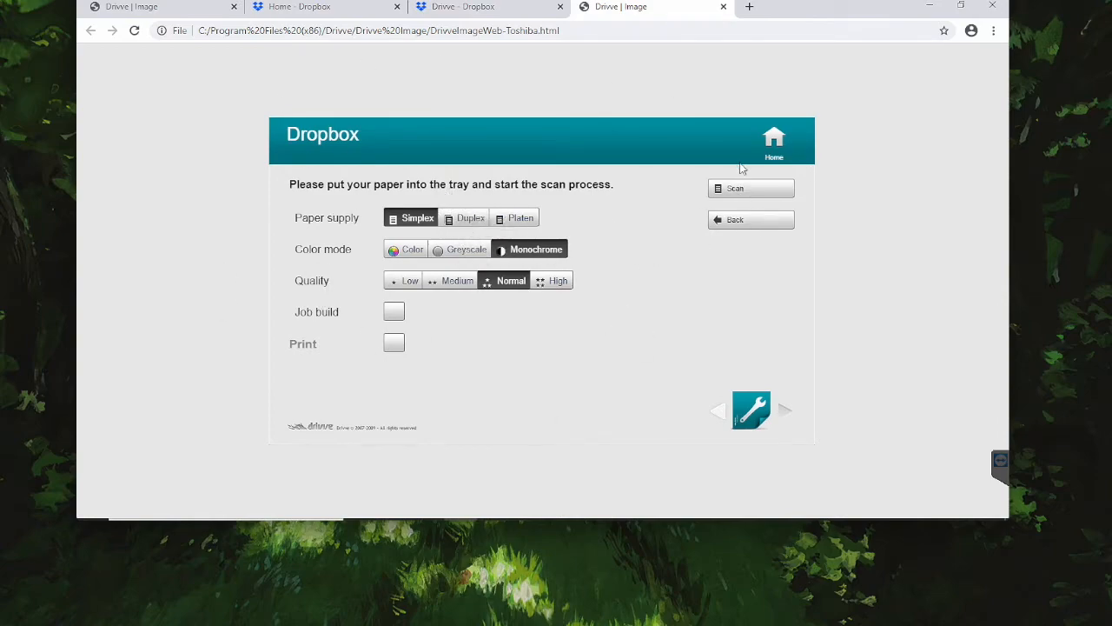
click(761, 222)
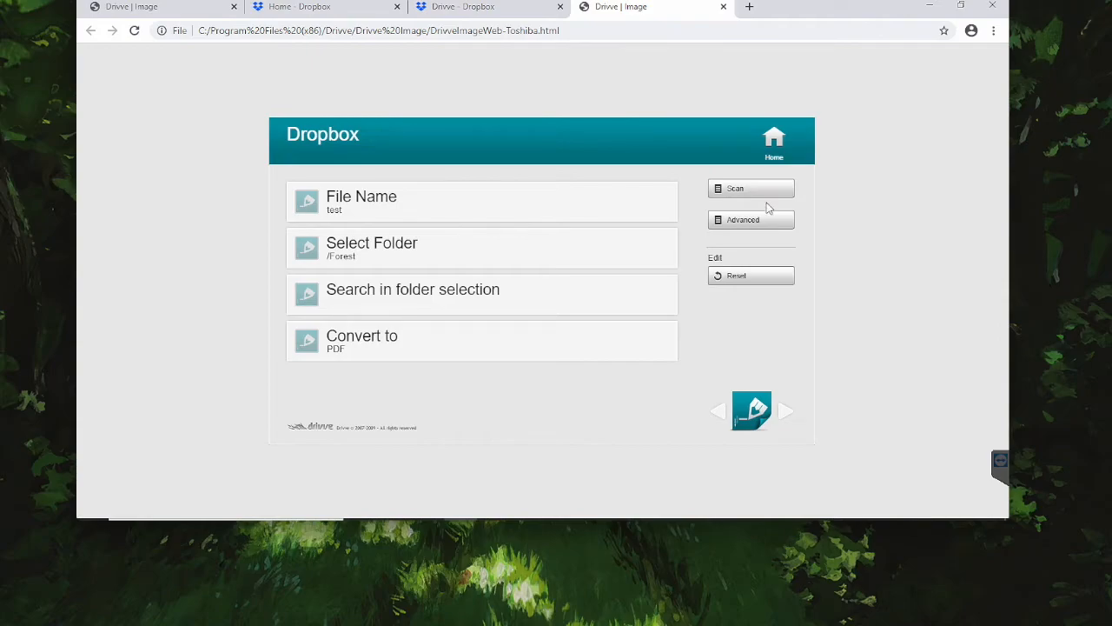
click(769, 192)
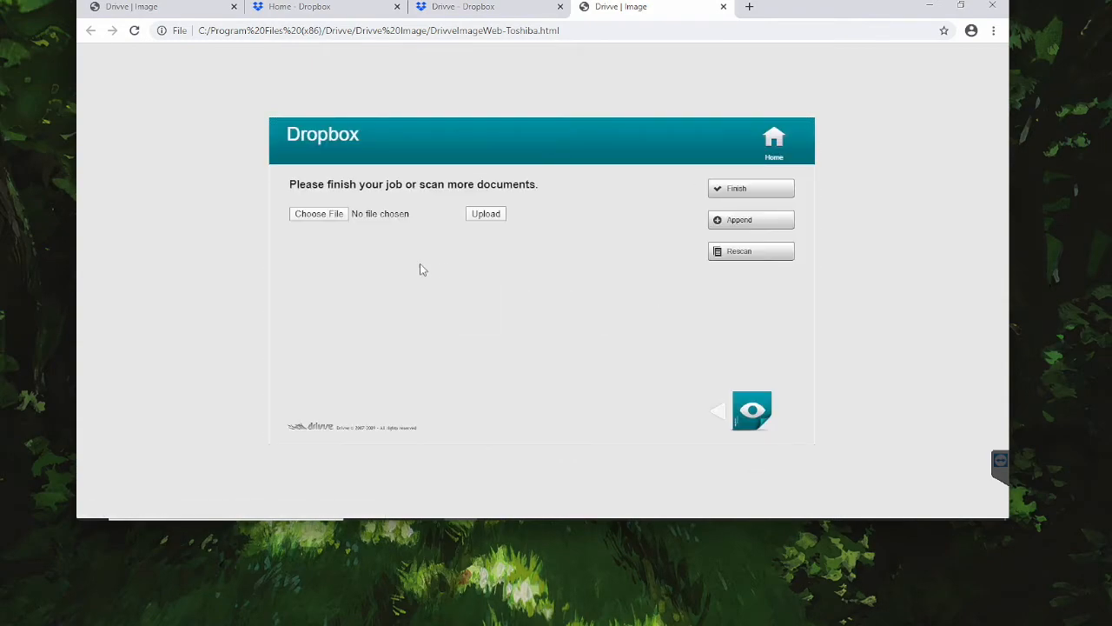
Upload Taste of Toshiba.pdf from the Desktop as the scanned document and finish the job
click(329, 219)
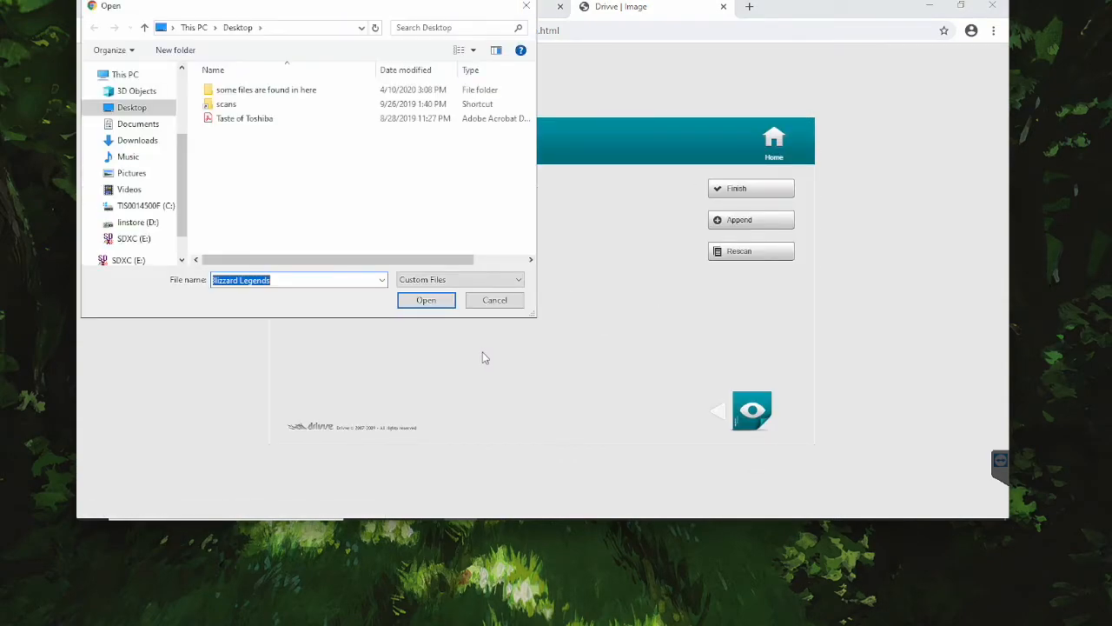
click(251, 121)
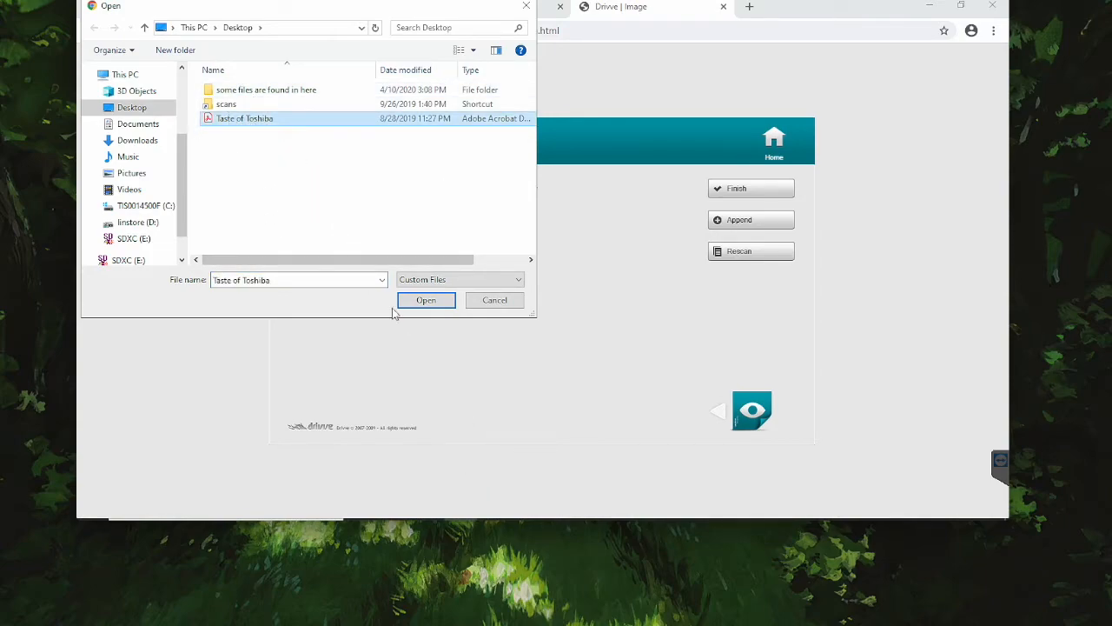
click(424, 302)
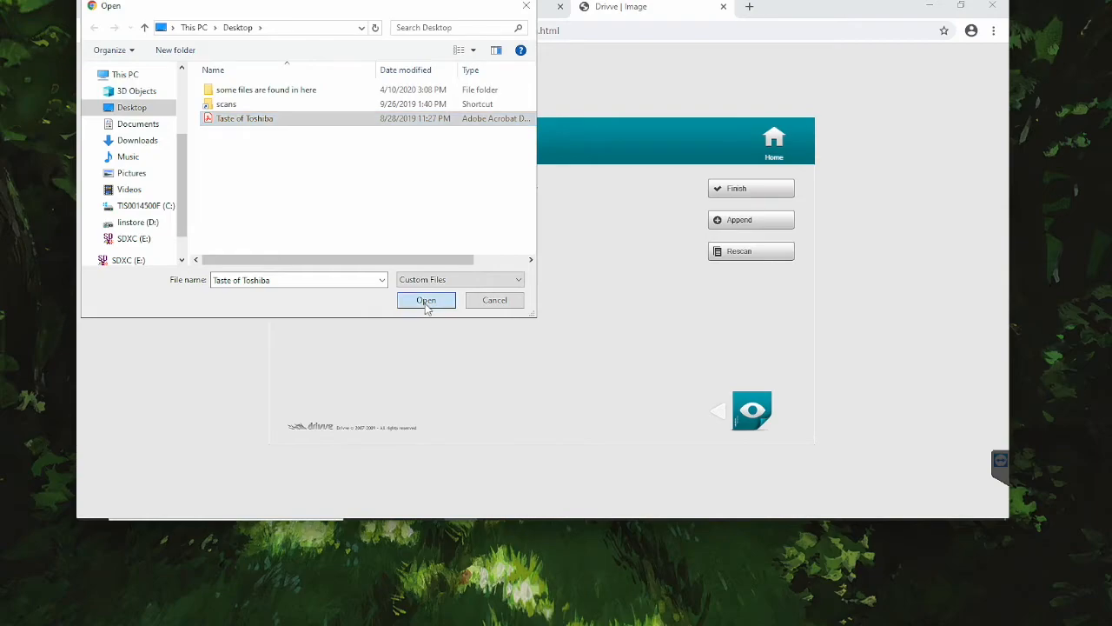
click(491, 219)
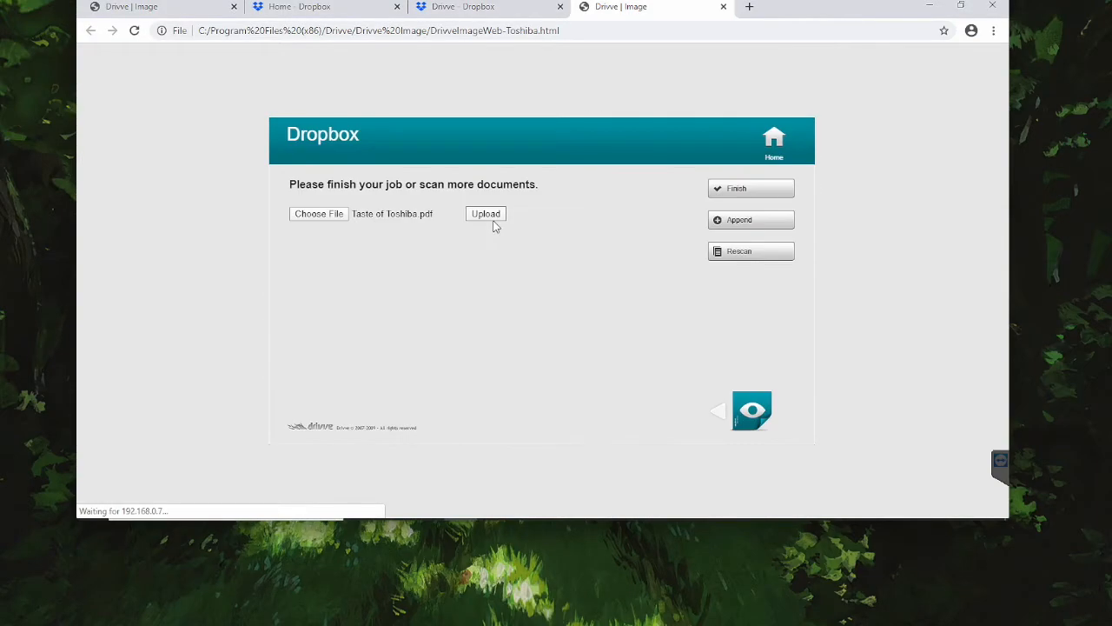
click(749, 201)
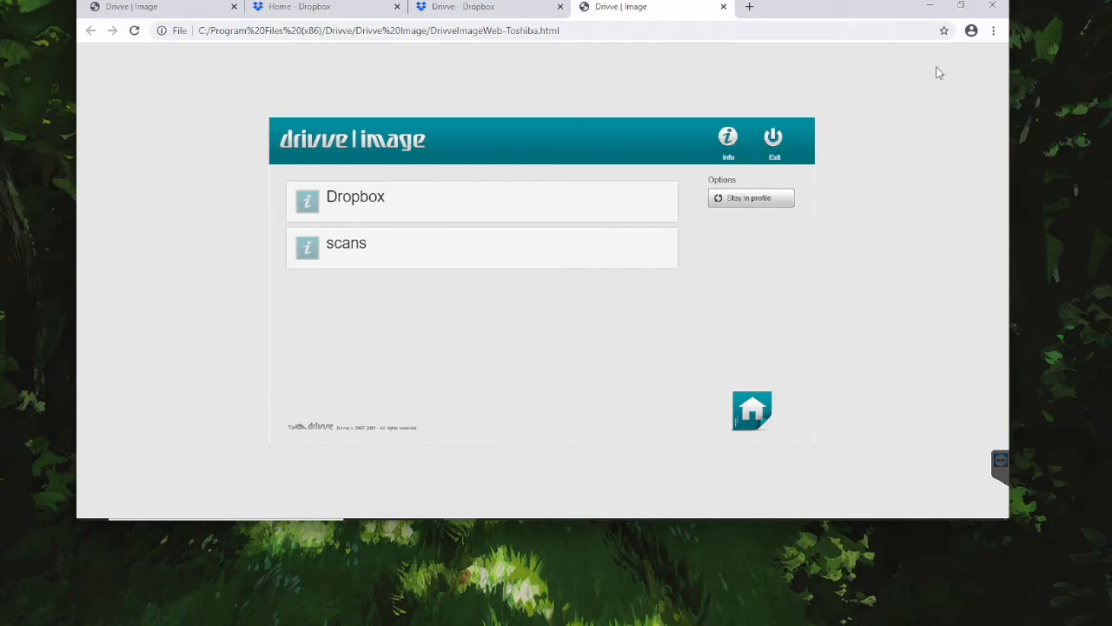
Switch to File Explorer and check the chosen destination subfolder in MMDB Dropbox\Drivve for the scanned file, refreshing the folder view
click(932, 6)
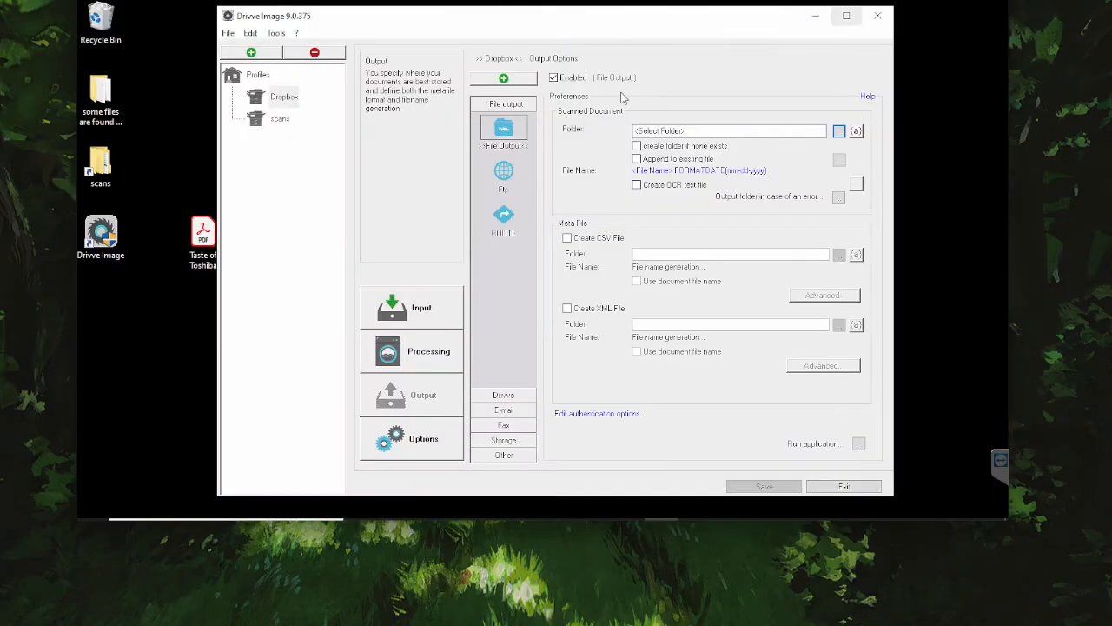
click(824, 16)
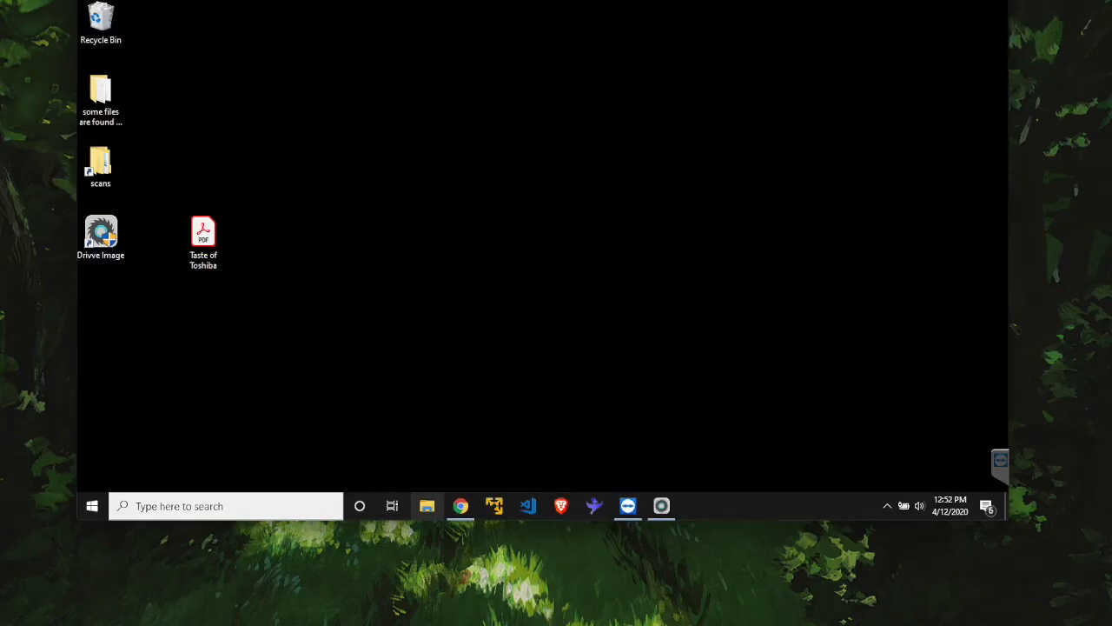
click(425, 508)
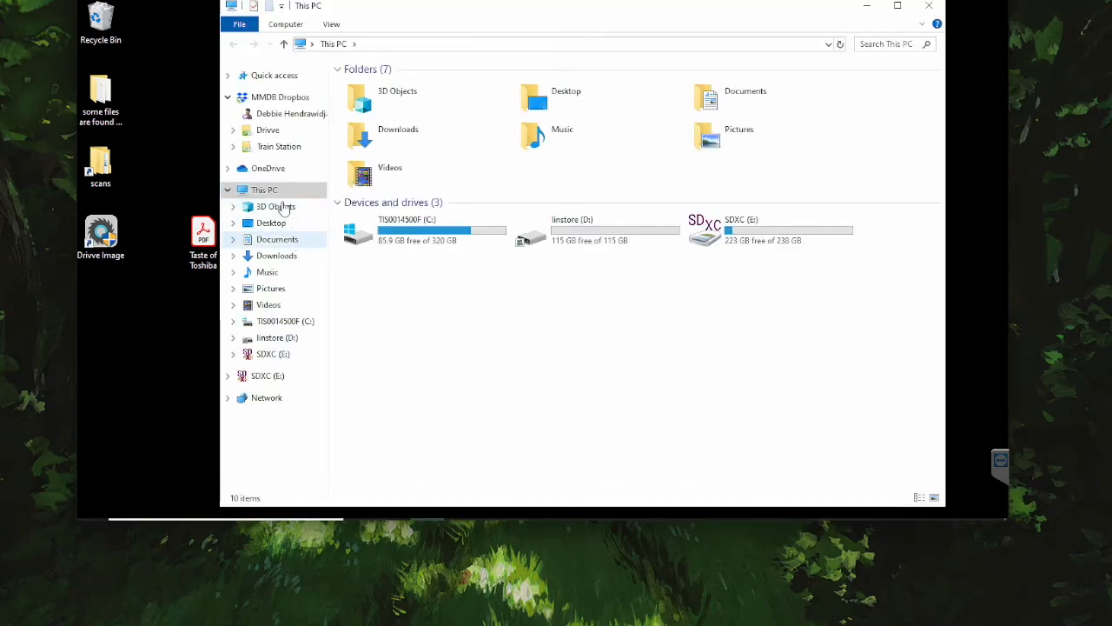
click(290, 101)
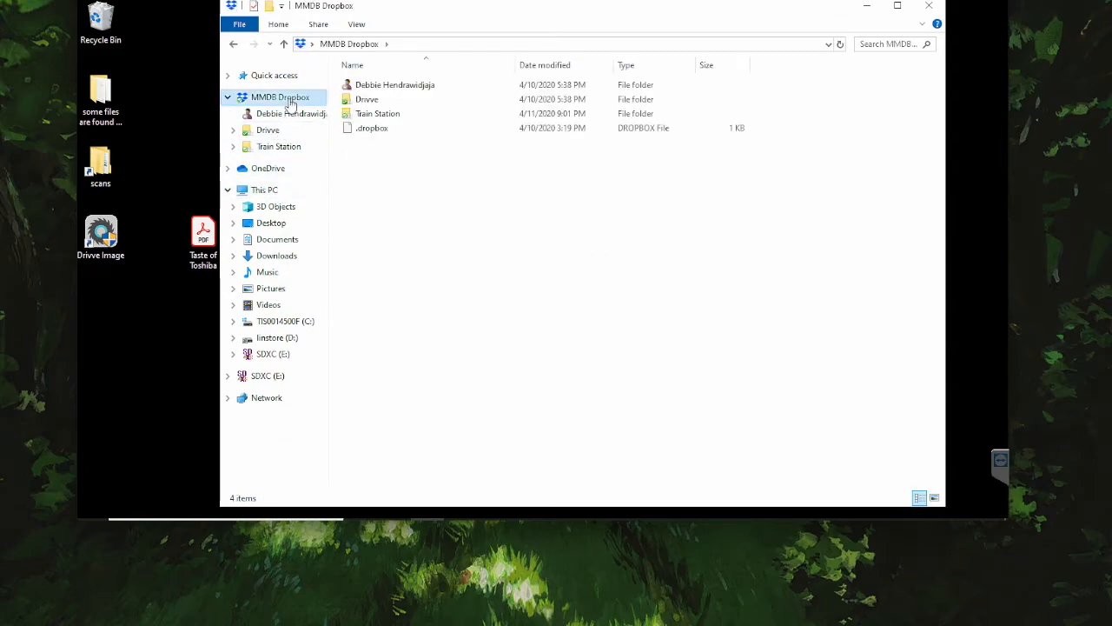
double_click(369, 101)
double_click(365, 84)
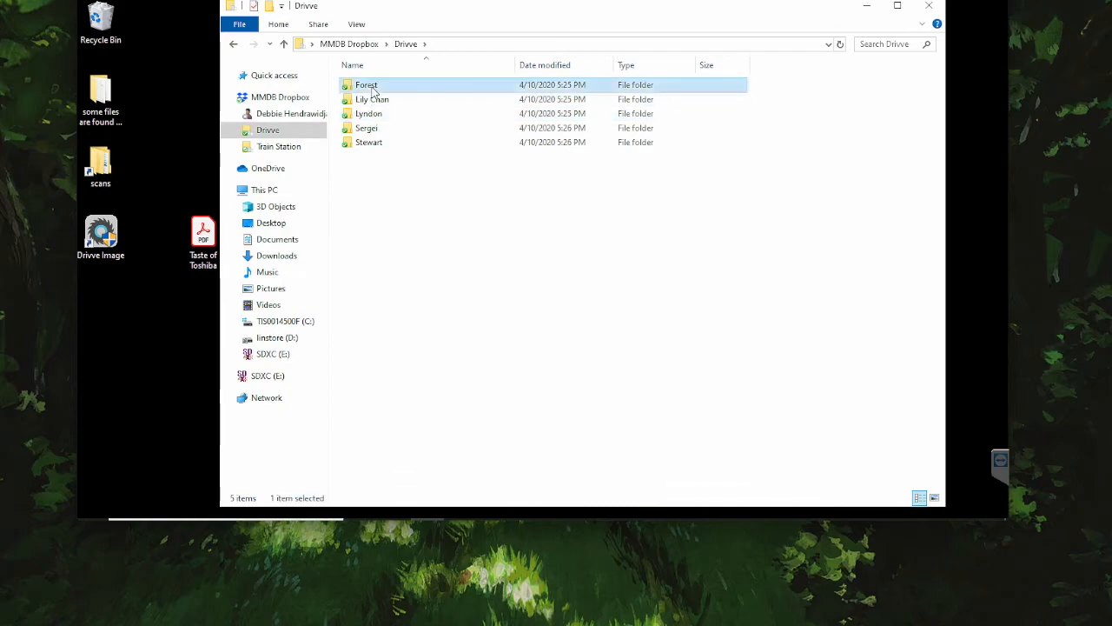
right_click(570, 260)
click(614, 270)
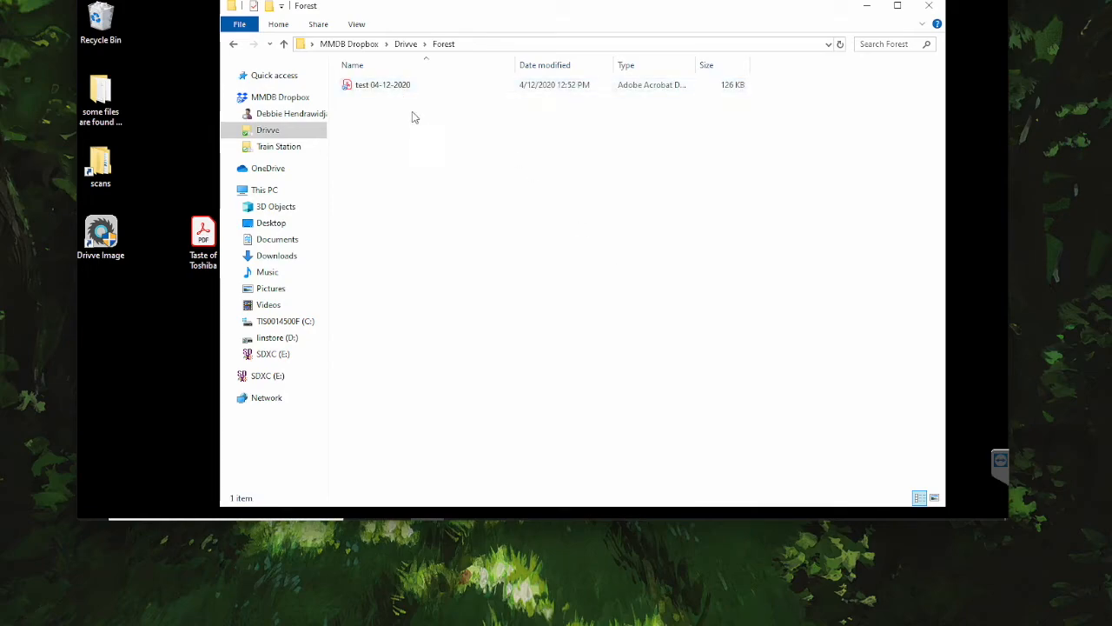
Open test 04-12-2020.pdf from the destination subfolder to check its scanned content, and close the document
double_click(396, 91)
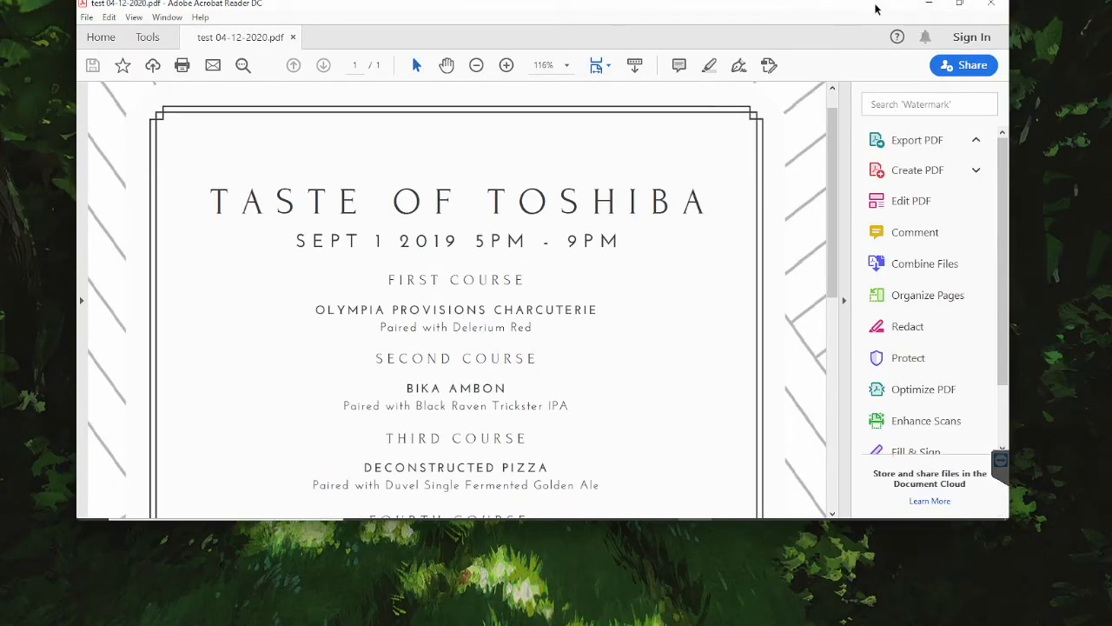
click(932, 5)
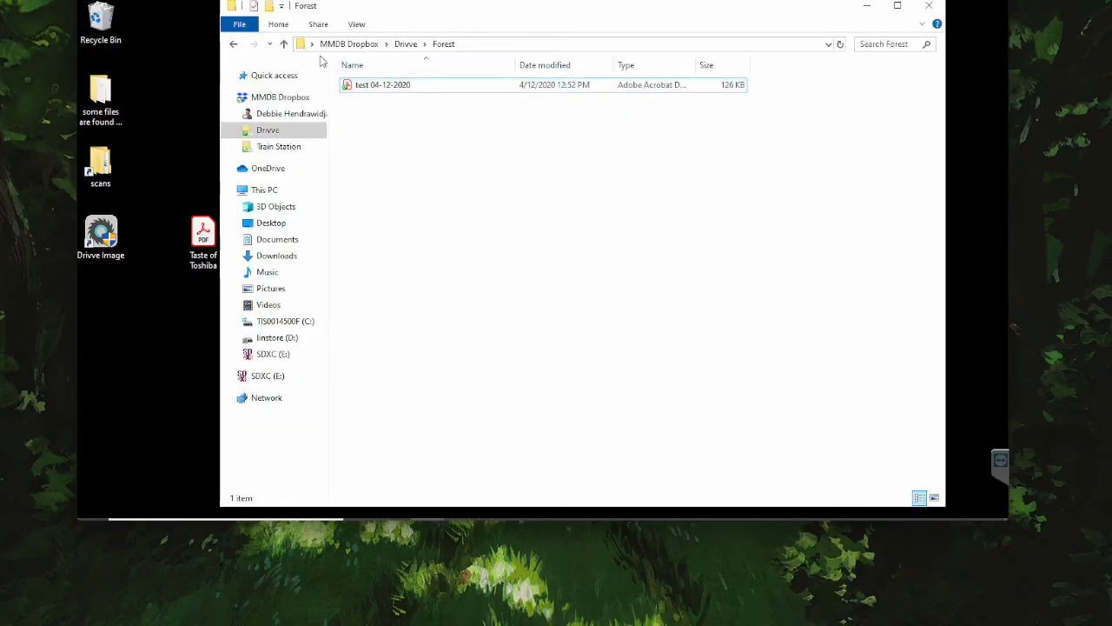
click(356, 85)
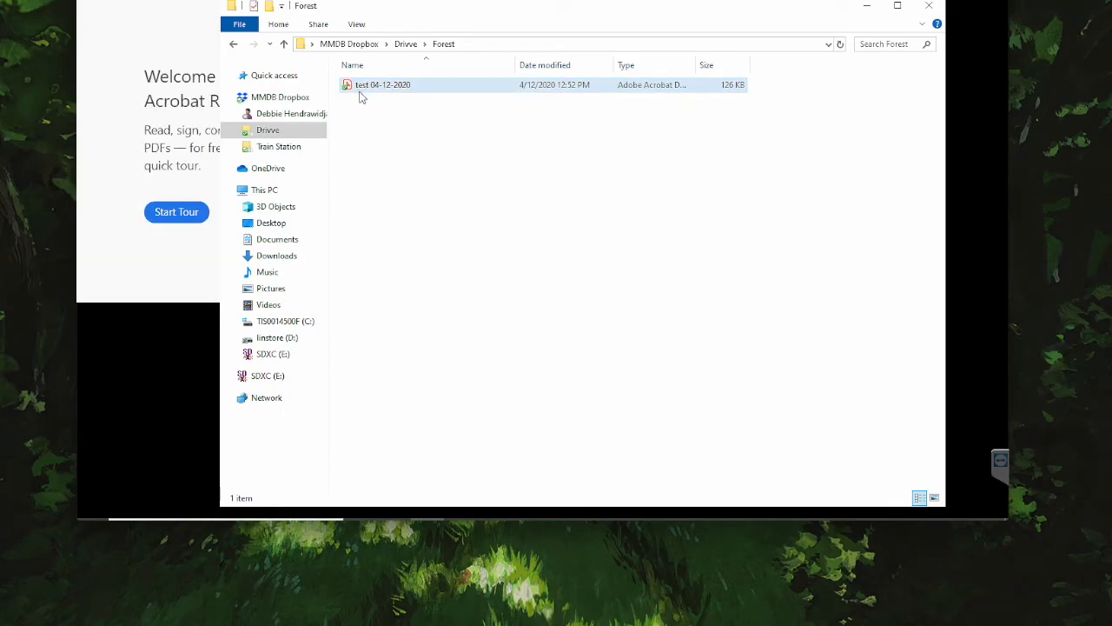
click(182, 52)
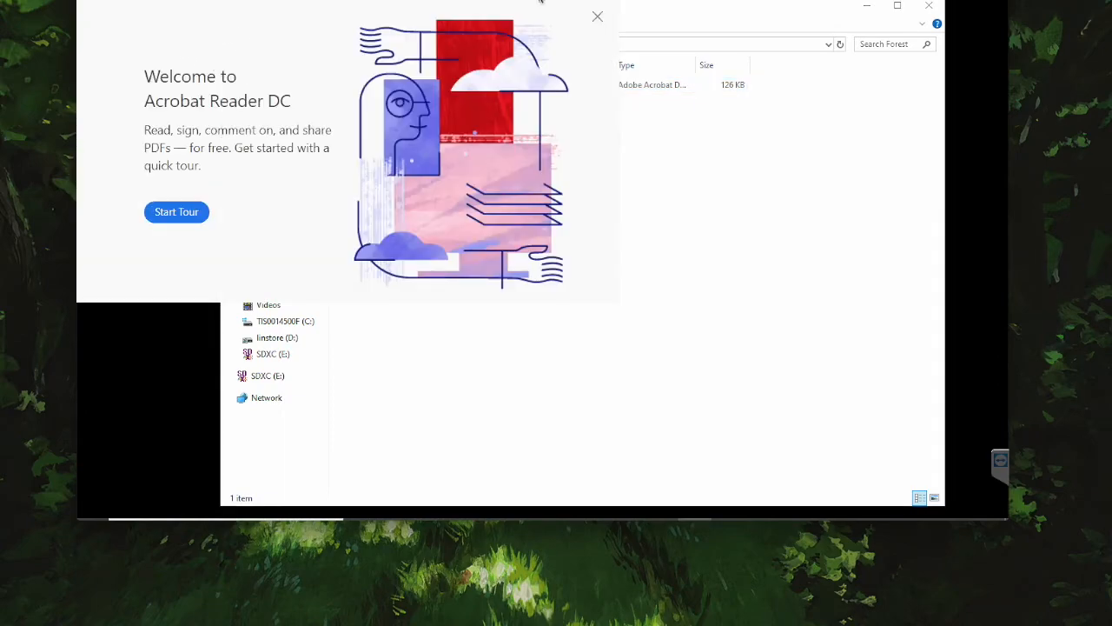
click(710, 165)
click(141, 27)
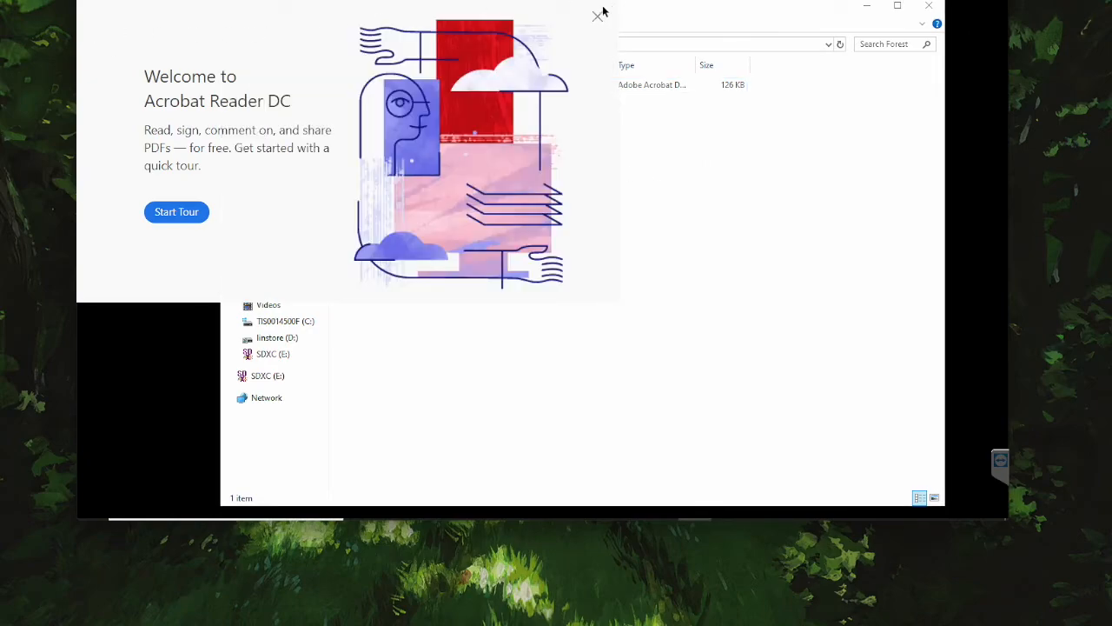
click(736, 141)
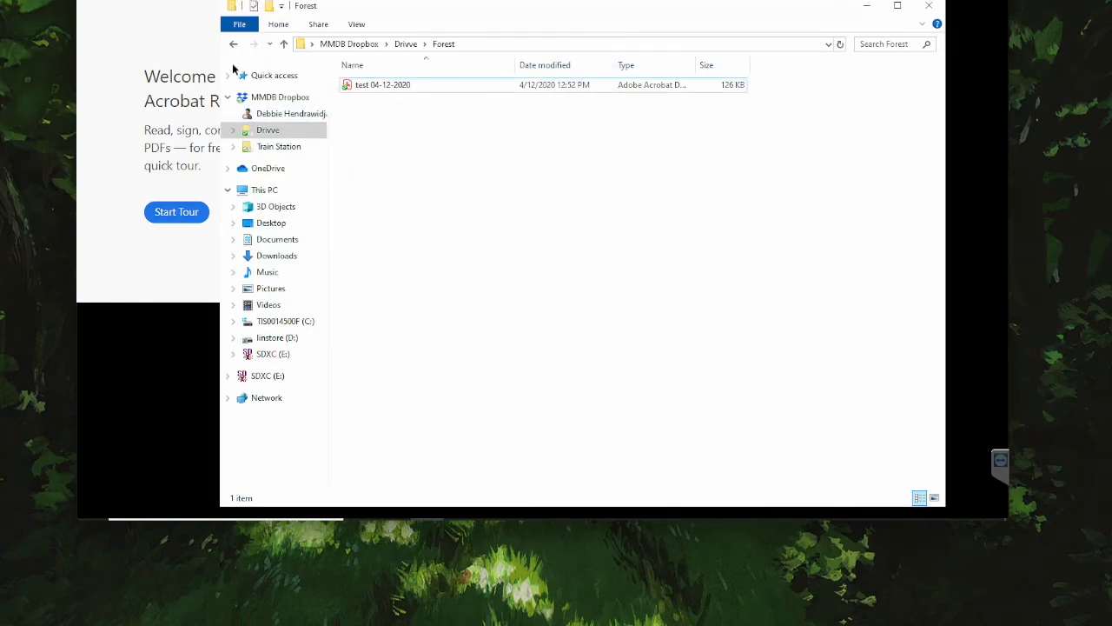
click(351, 90)
Switch to the Dropbox website in Chrome and open the scan's destination subfolder in Drivve to check for the uploaded PDF
mouse_move(573, 556)
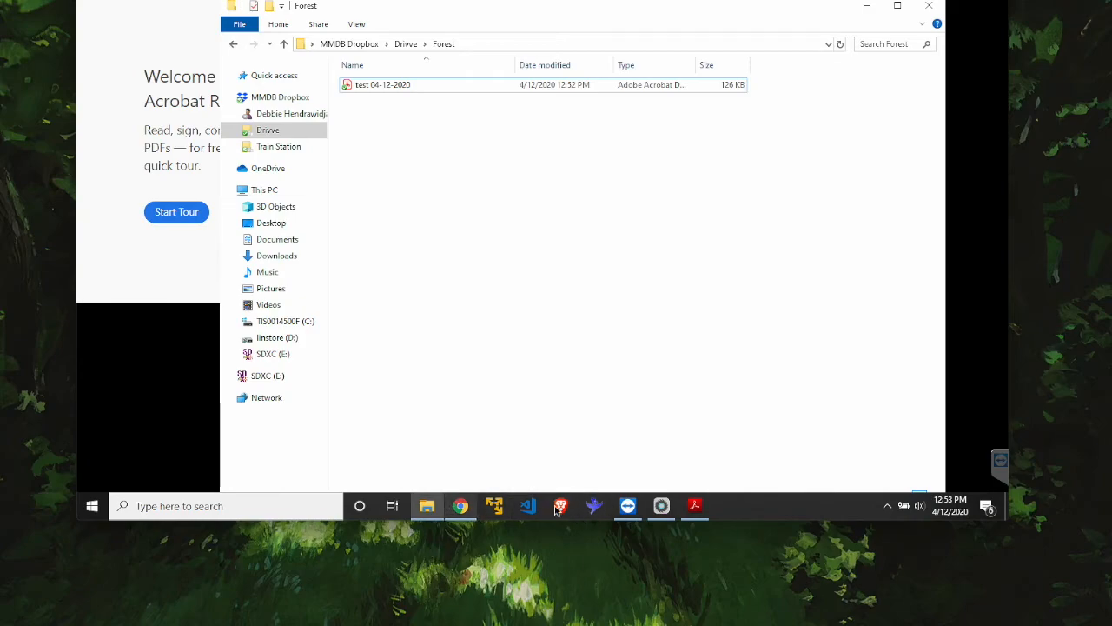
click(461, 507)
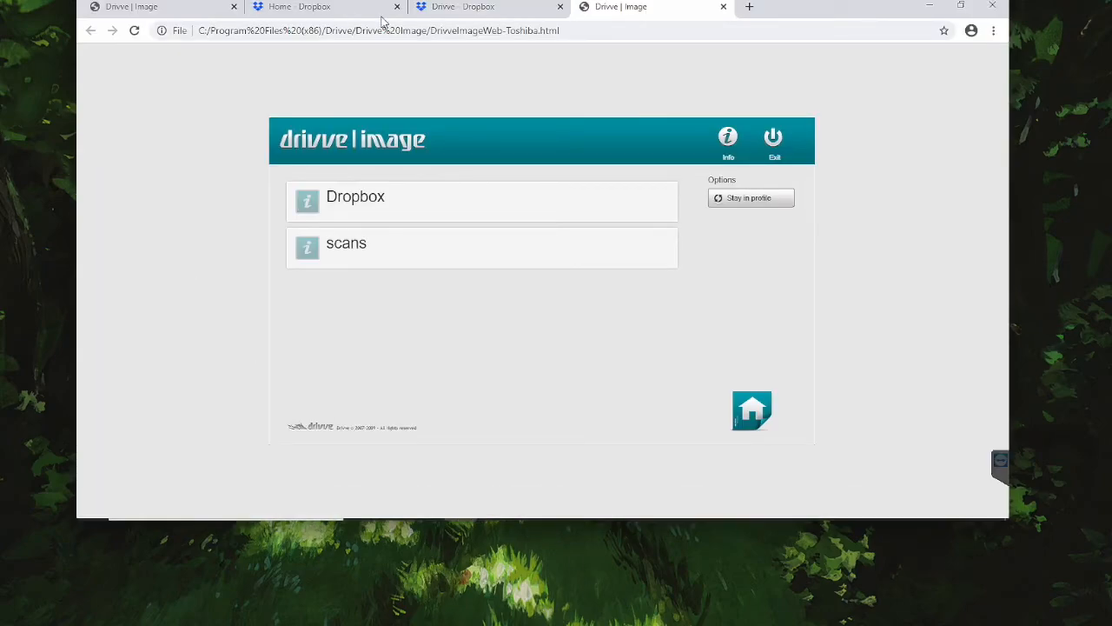
click(509, 7)
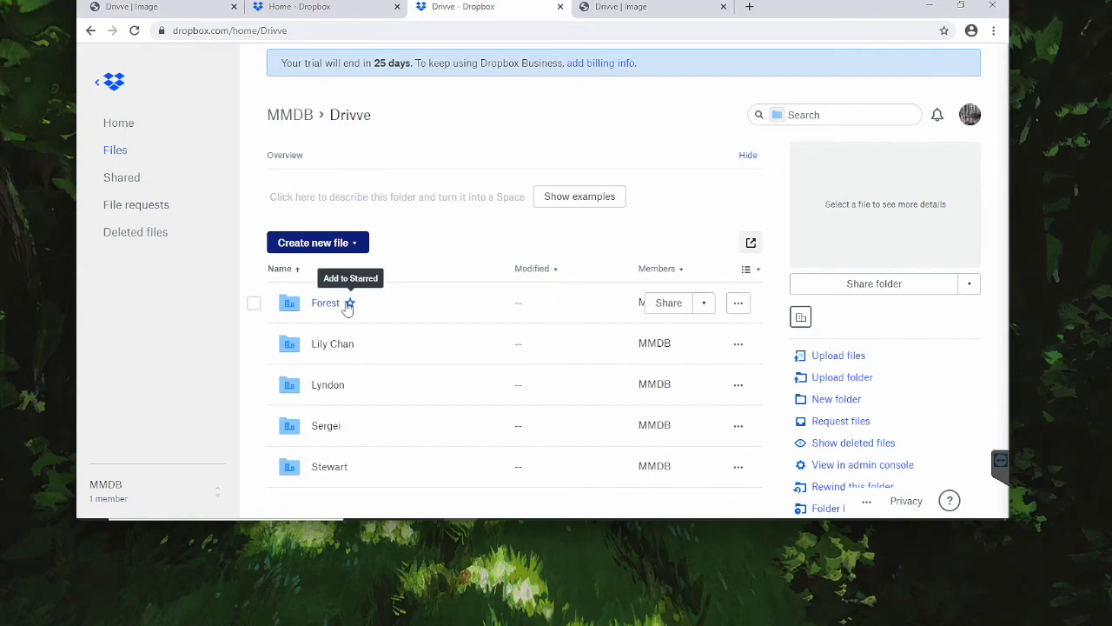
click(334, 306)
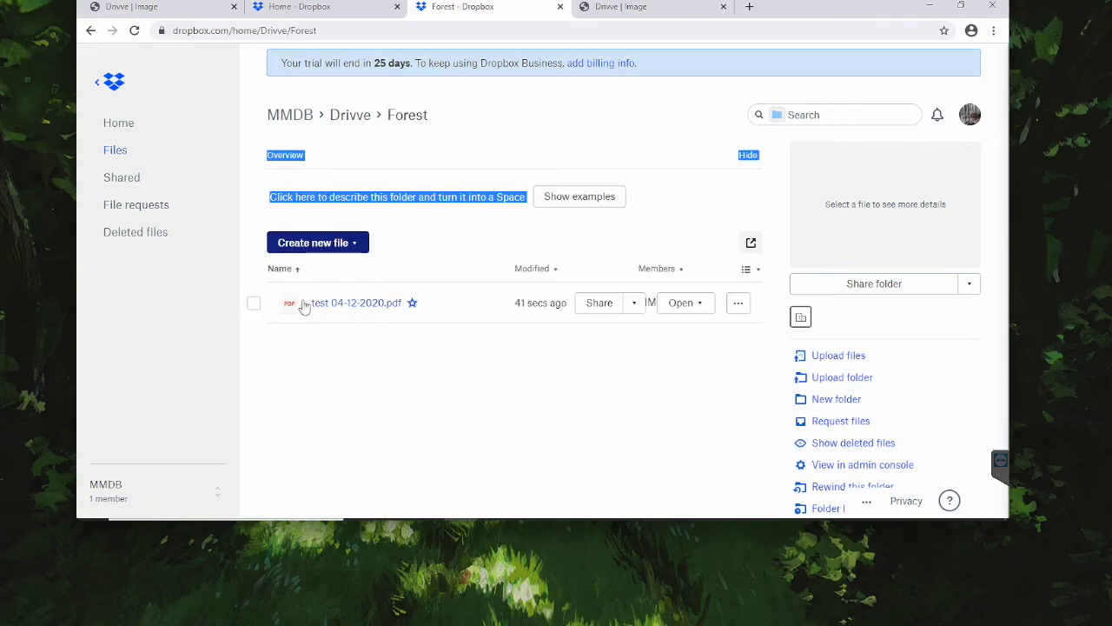